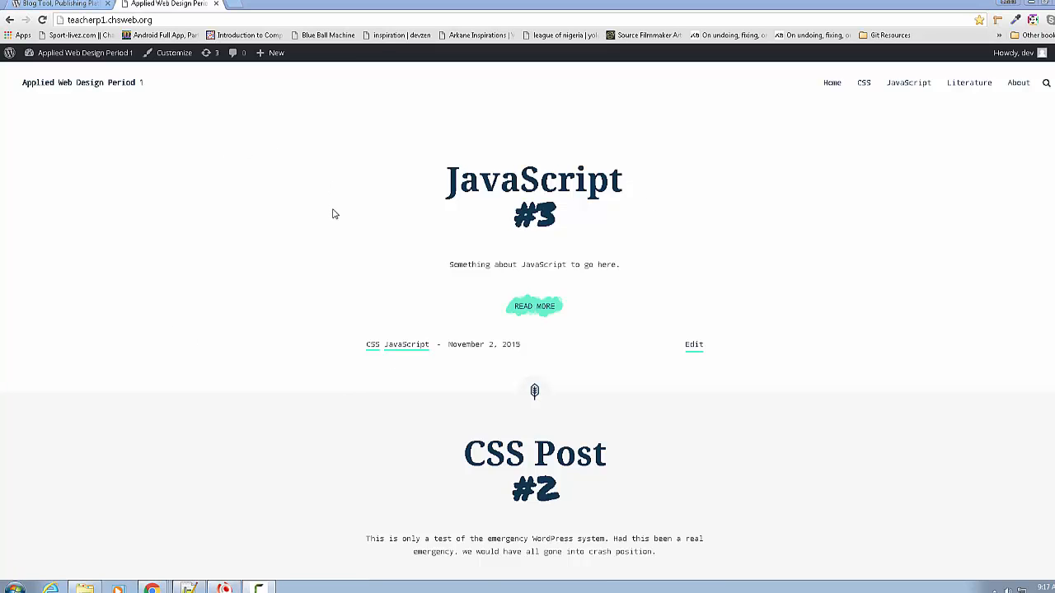
# - Open the empty WordPress Dev Site folder in Explorer, then show wordpress.org's WordPress 4.4.2 page in Chrome
pyautogui.scroll(-6, 334, 206)
pyautogui.scroll(6, 337, 234)
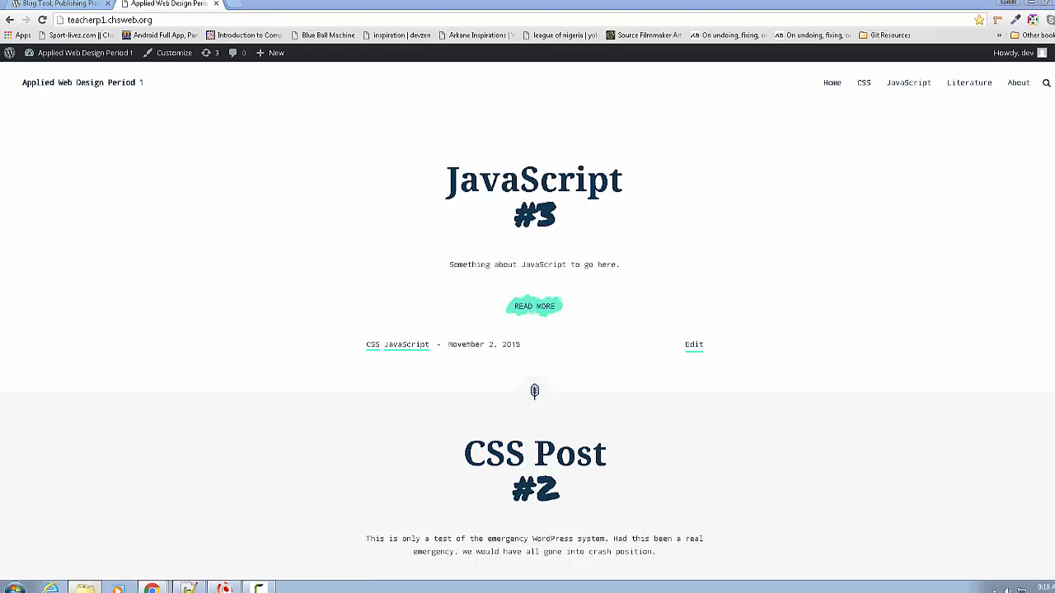
pyautogui.click(85, 589)
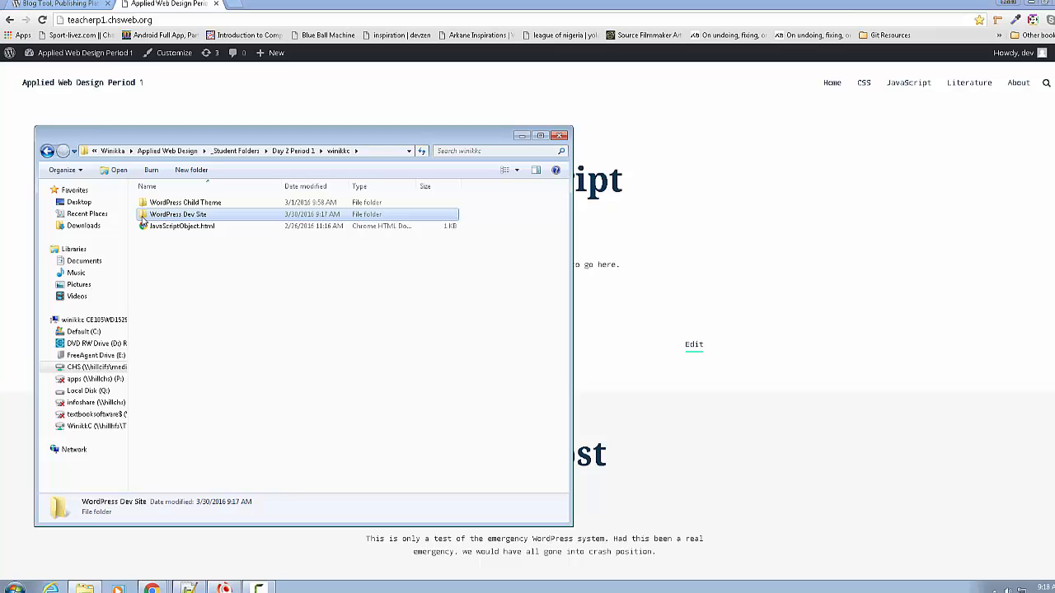
pyautogui.doubleClick(191, 216)
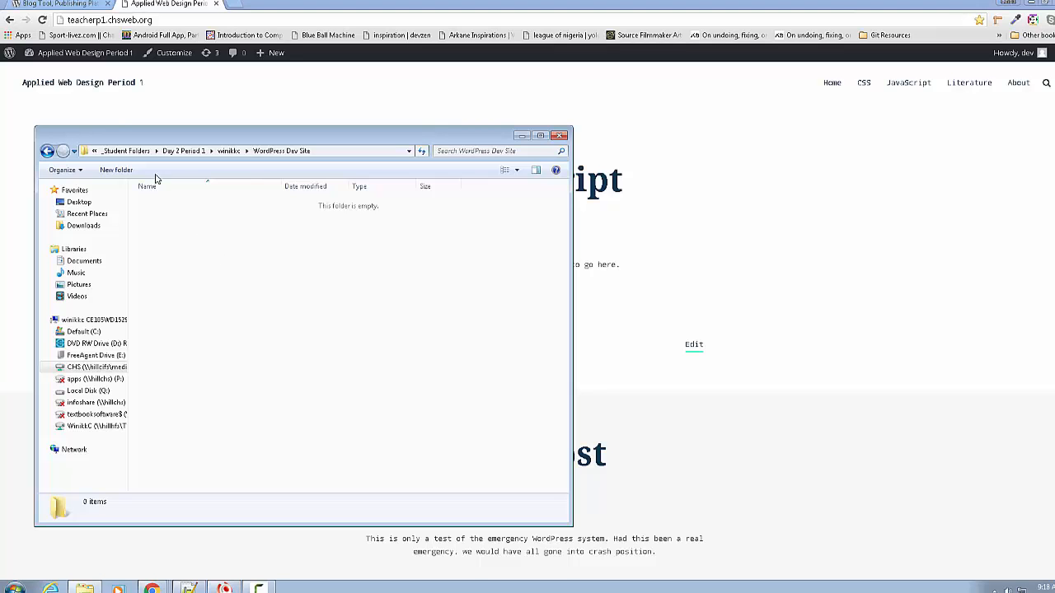
pyautogui.click(53, 4)
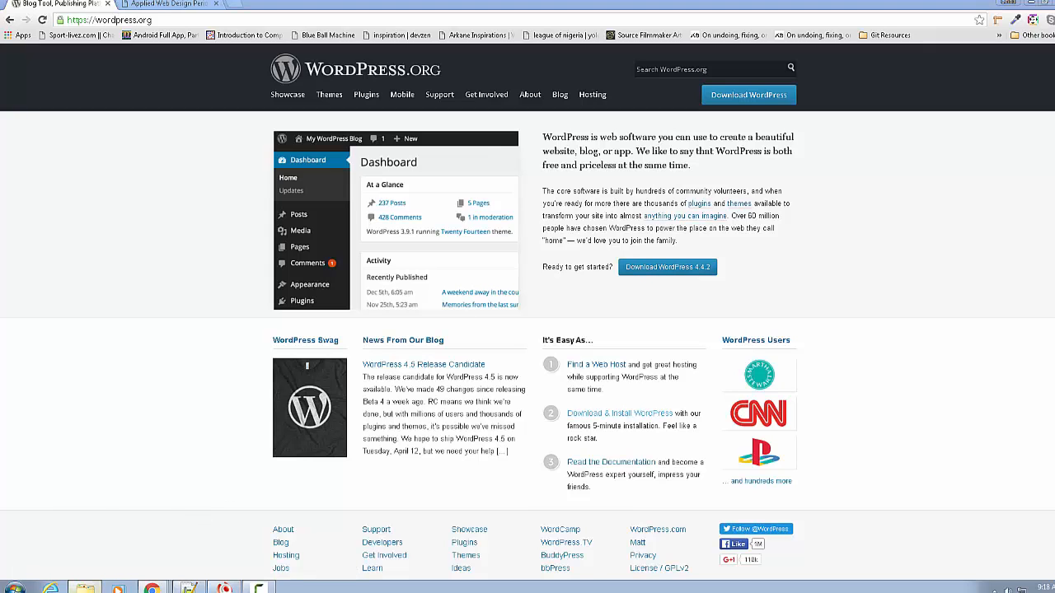
# - Copy all 19 files and folders from Downloads\wordpress-4.4.2\wordpress
pyautogui.click(84, 588)
pyautogui.click(85, 227)
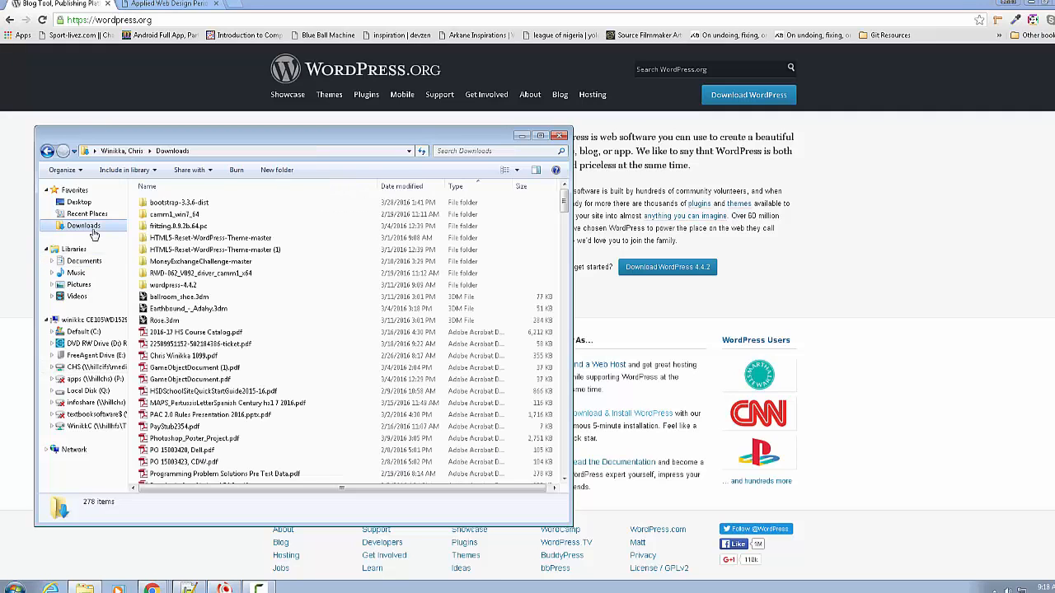
pyautogui.click(169, 286)
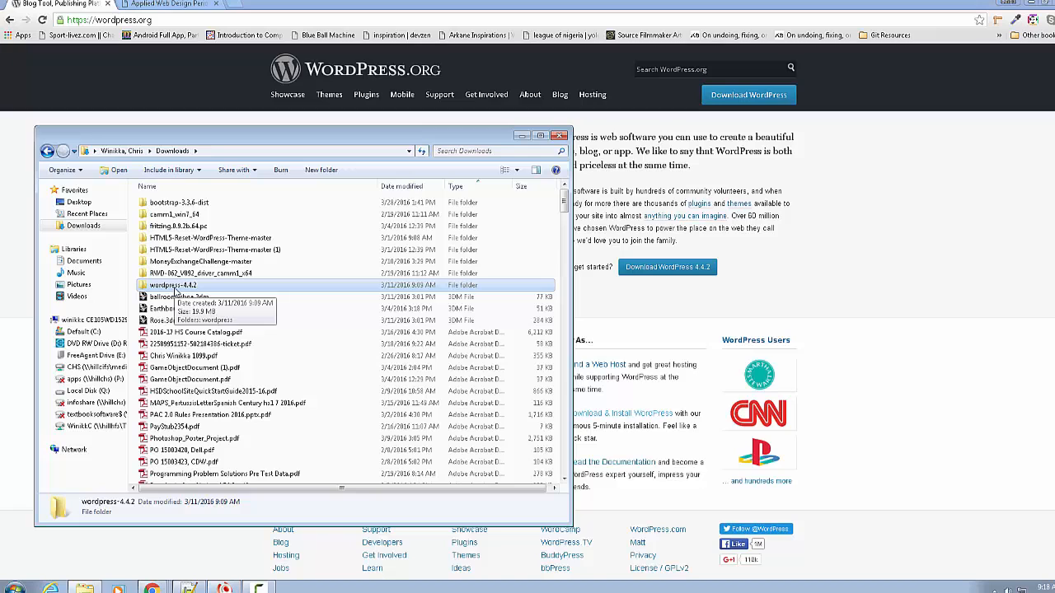
pyautogui.doubleClick(143, 287)
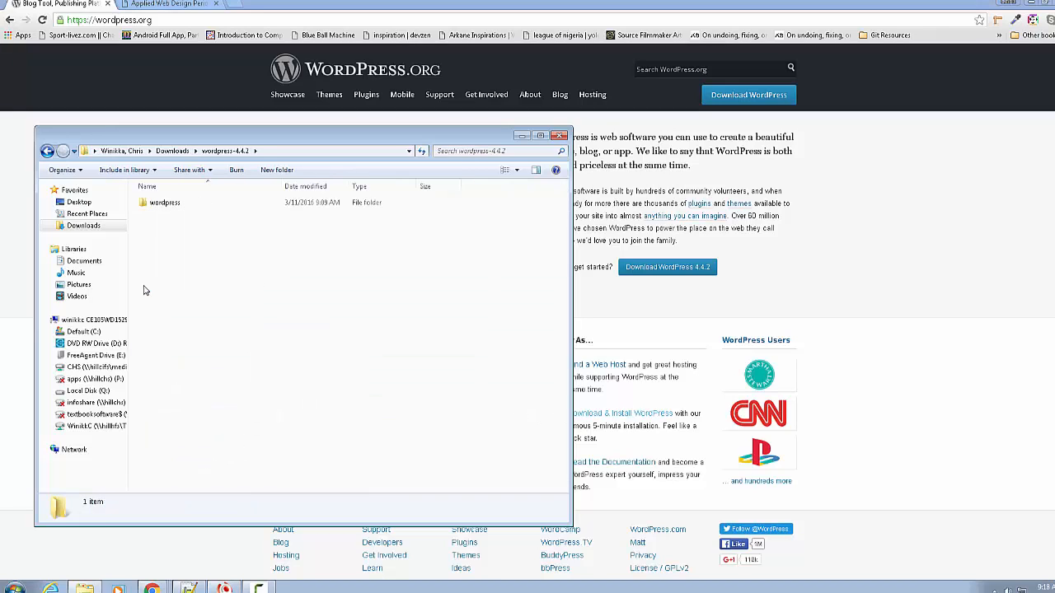
pyautogui.doubleClick(144, 205)
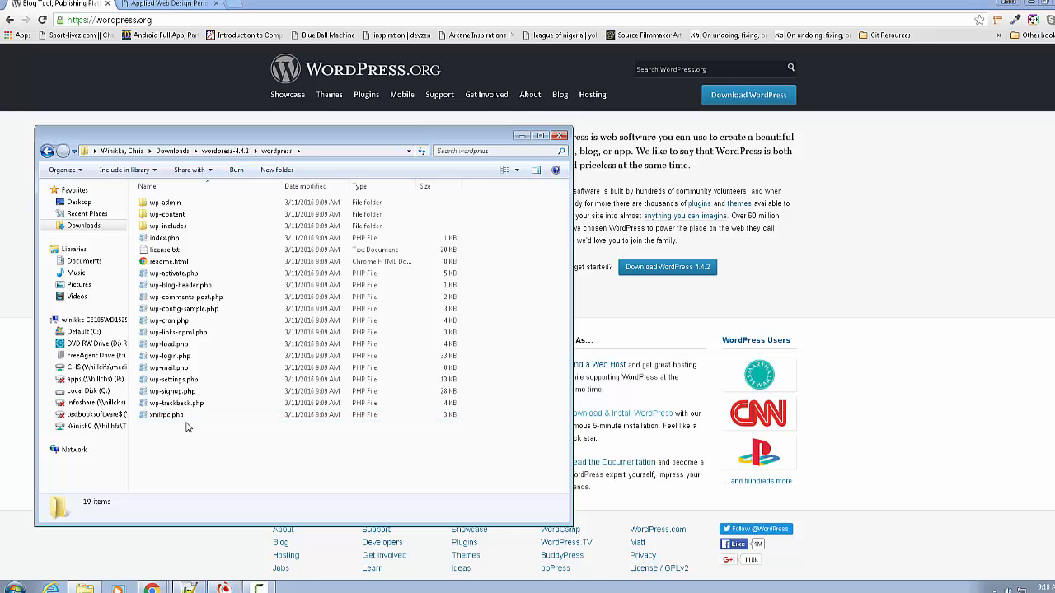
pyautogui.moveTo(189, 424); pyautogui.dragTo(185, 198)
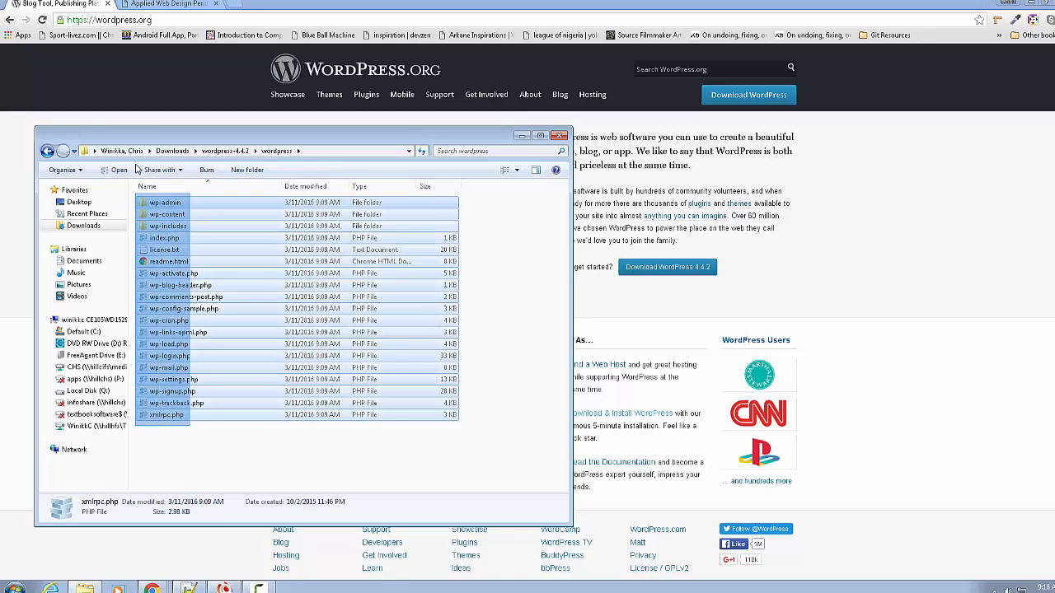
pyautogui.rightClick(188, 232)
pyautogui.click(228, 319)
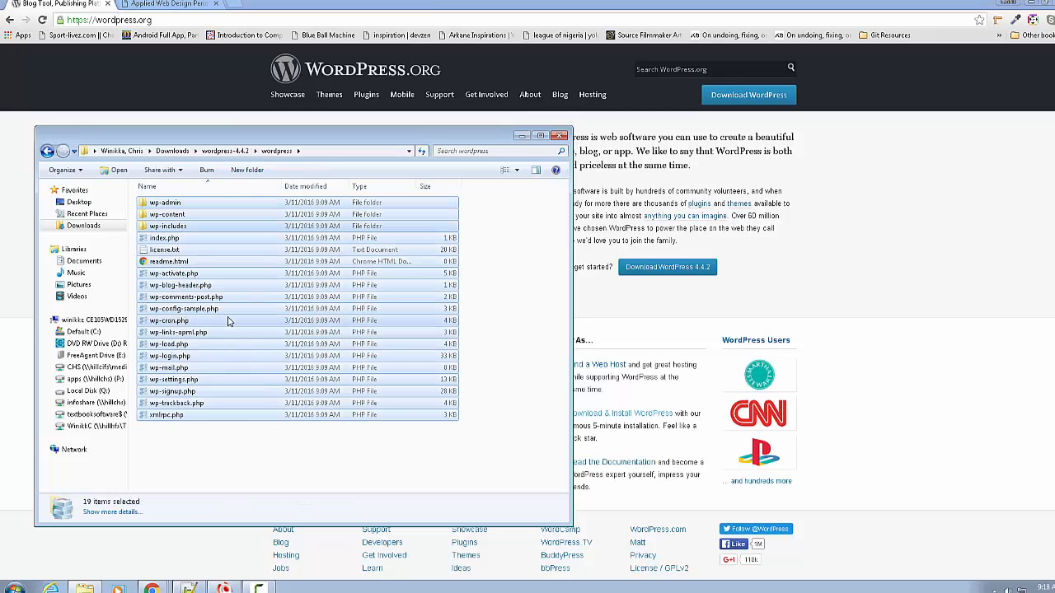
# - Paste the copied WordPress files into the empty WordPress Dev Site folder
pyautogui.click(85, 588)
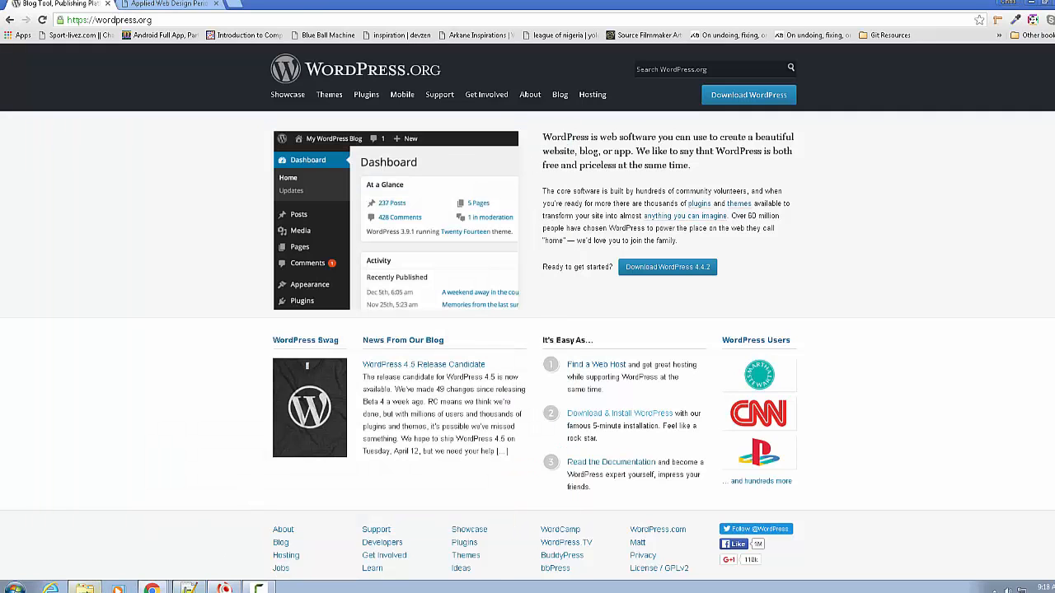
pyautogui.click(85, 587)
pyautogui.click(47, 151)
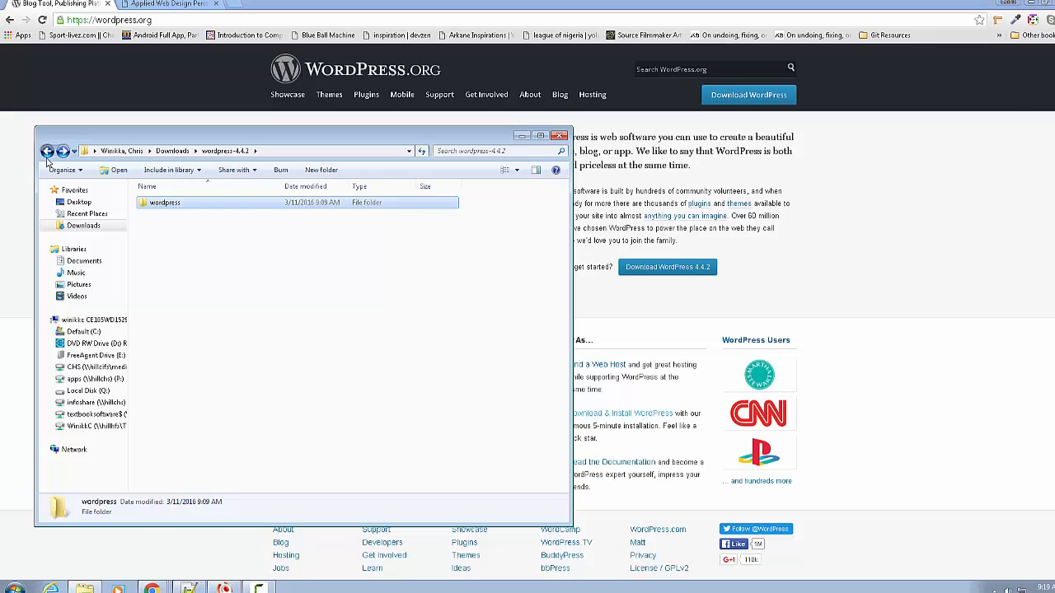
pyautogui.click(47, 152)
pyautogui.click(47, 151)
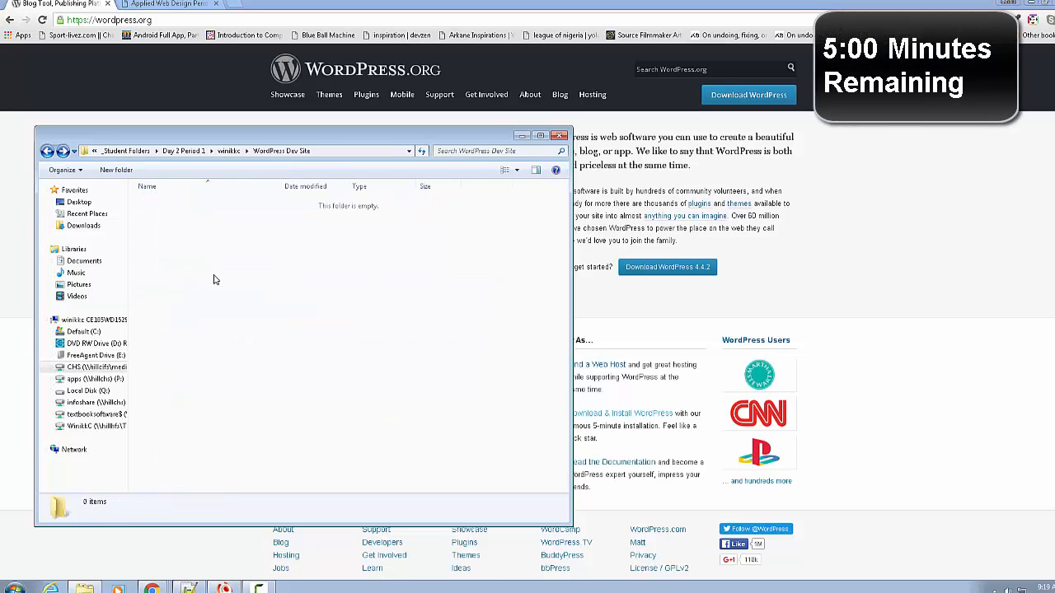
pyautogui.rightClick(213, 280)
pyautogui.click(264, 352)
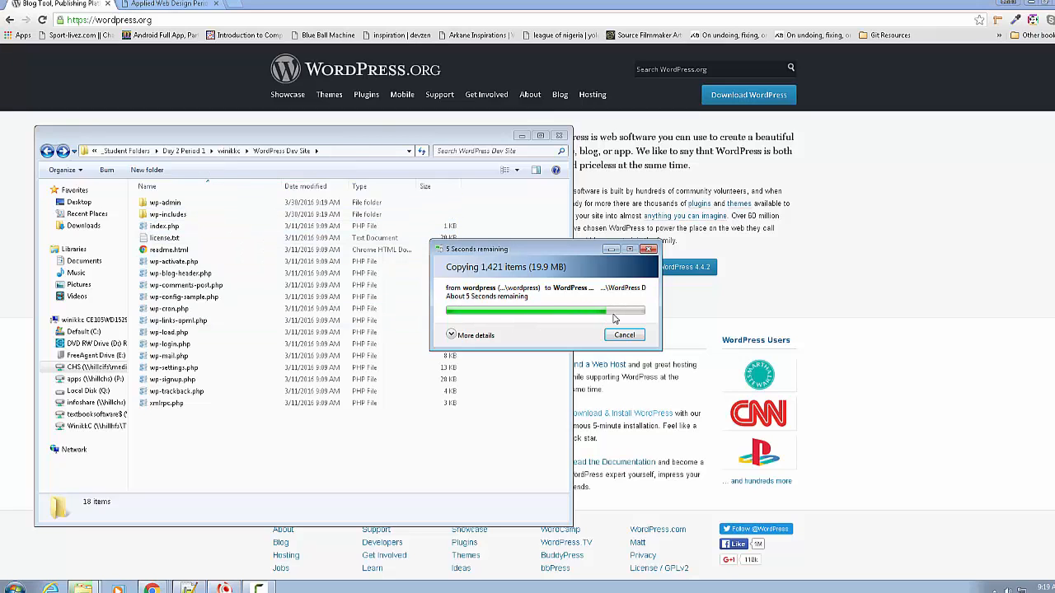
# - Snap Chrome to the right half, check the 19 copied items sorted by name, then go up to winikkc
pyautogui.click(158, 7)
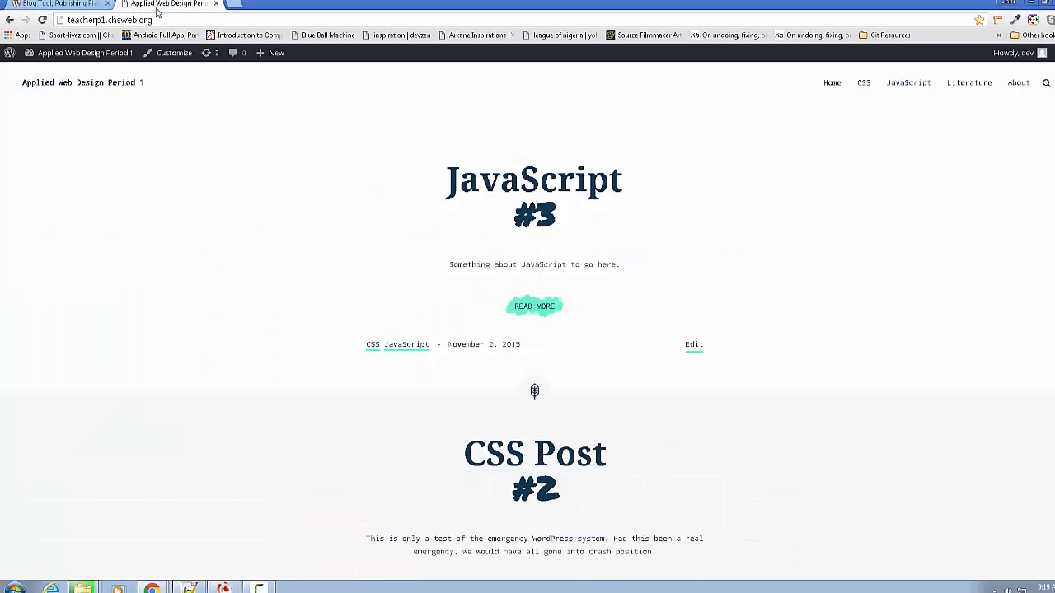
pyautogui.press('super+Right')
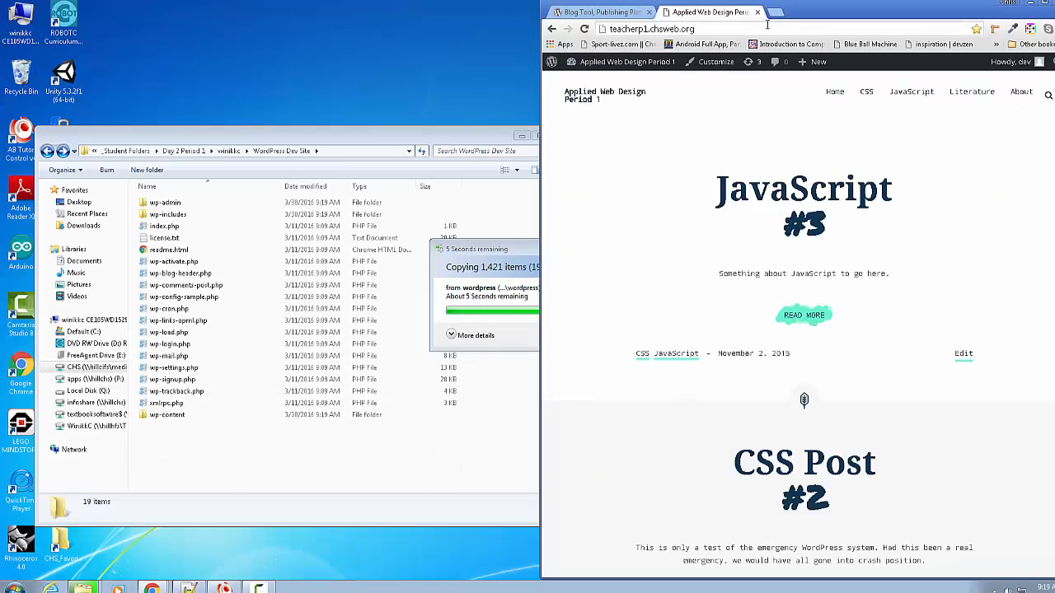
pyautogui.hotkey('ctrl', 'a')
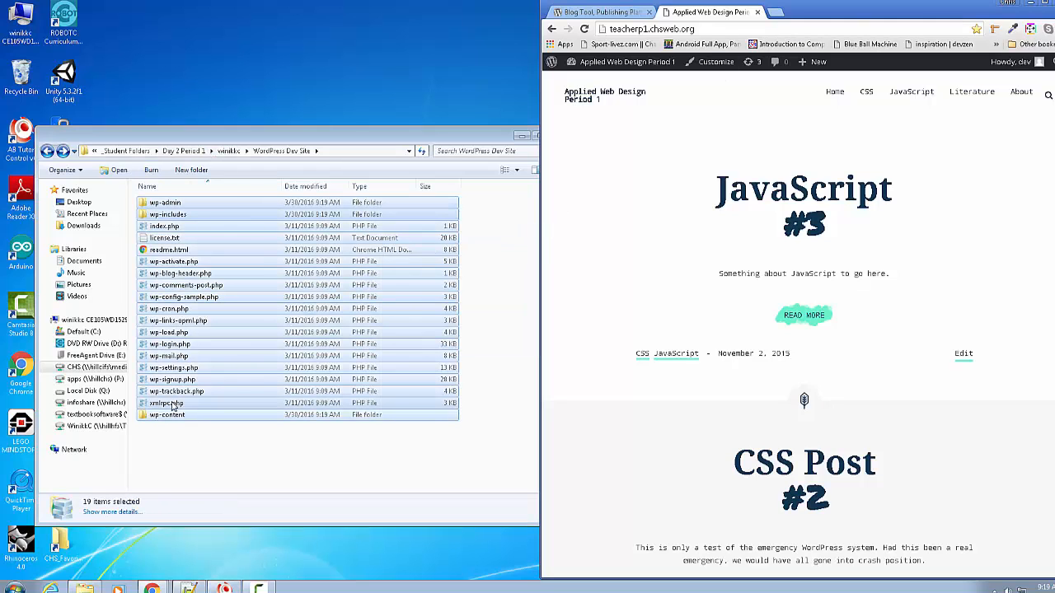
pyautogui.click(196, 465)
pyautogui.click(162, 188)
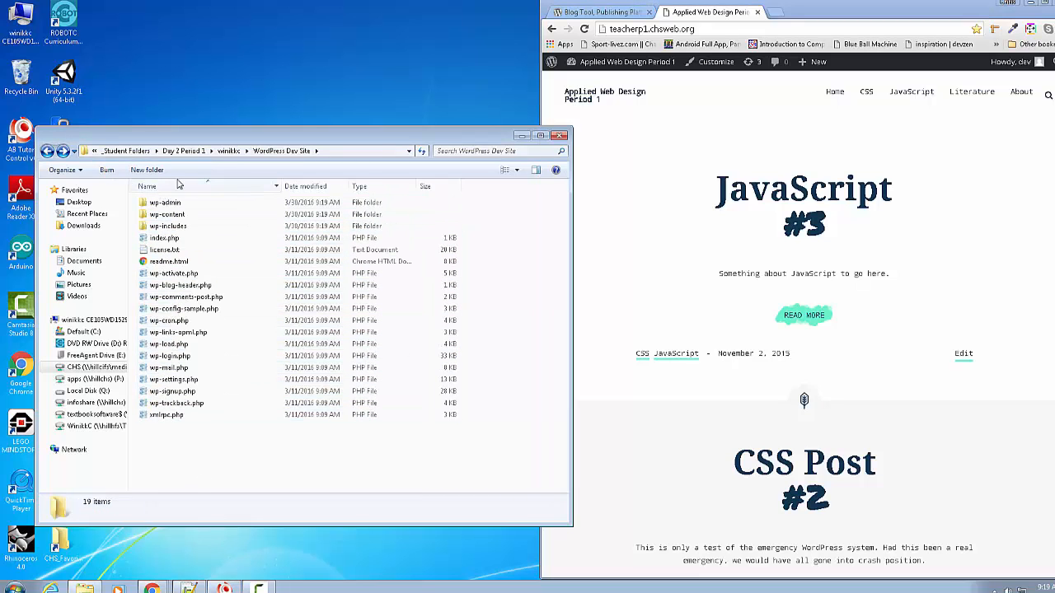
pyautogui.click(229, 151)
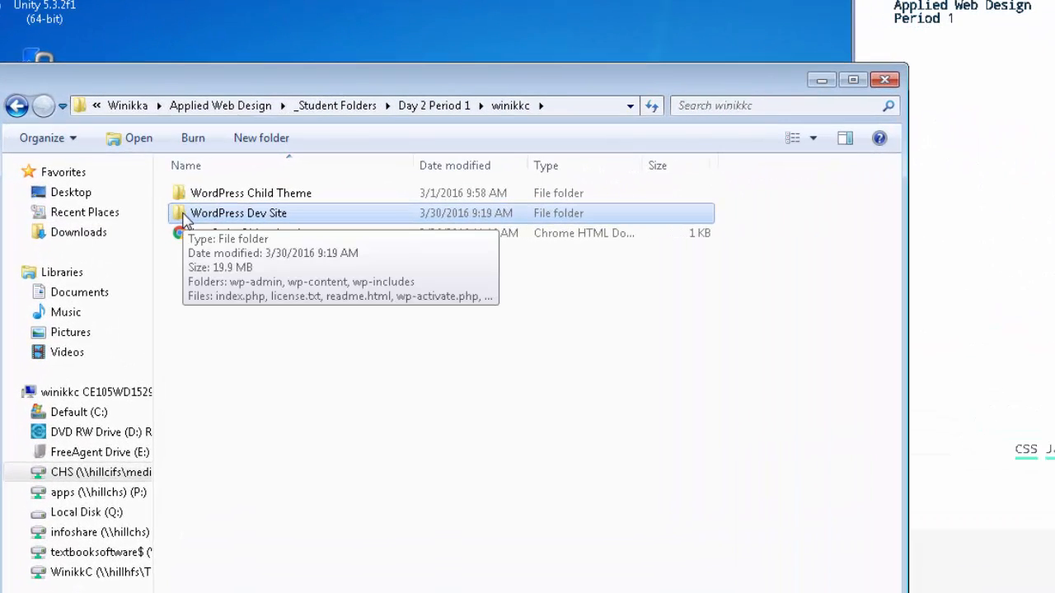
# - Open WordPress Dev Site as a web site in WebMatrix and show its Databases workspace
pyautogui.rightClick(183, 216)
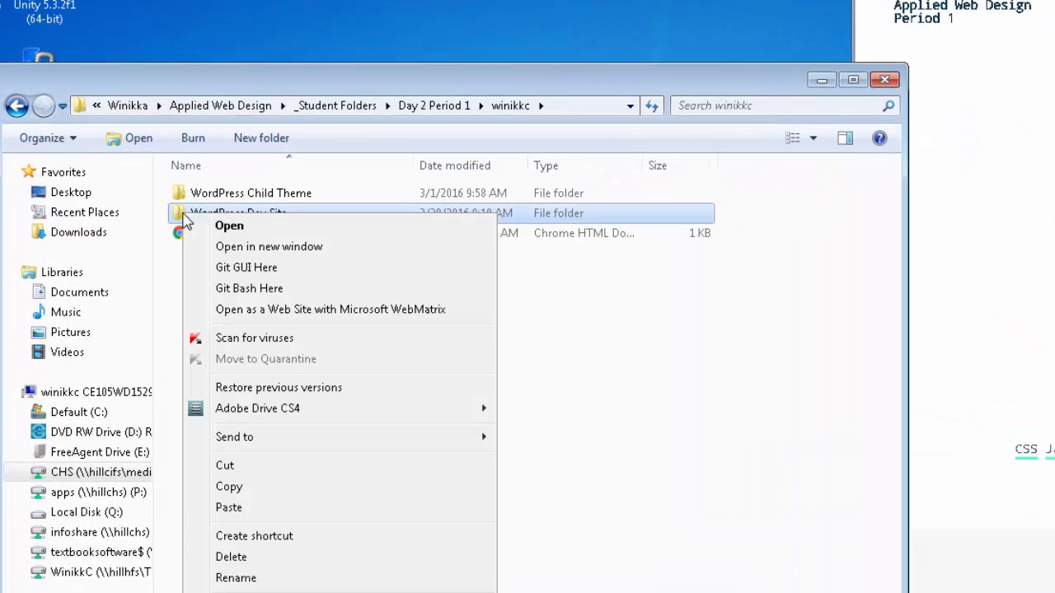
pyautogui.click(358, 310)
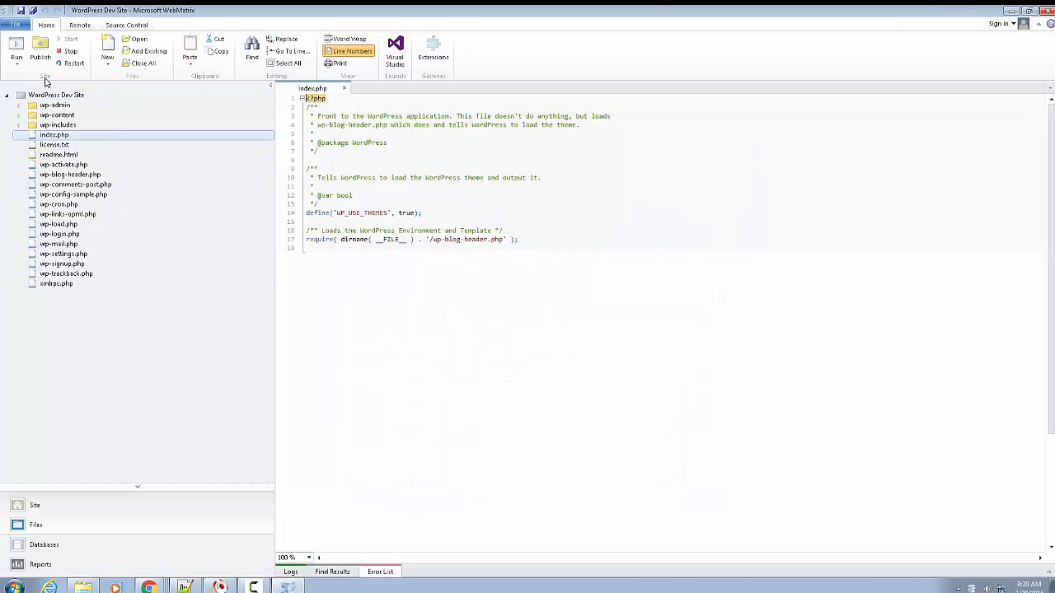
pyautogui.click(31, 548)
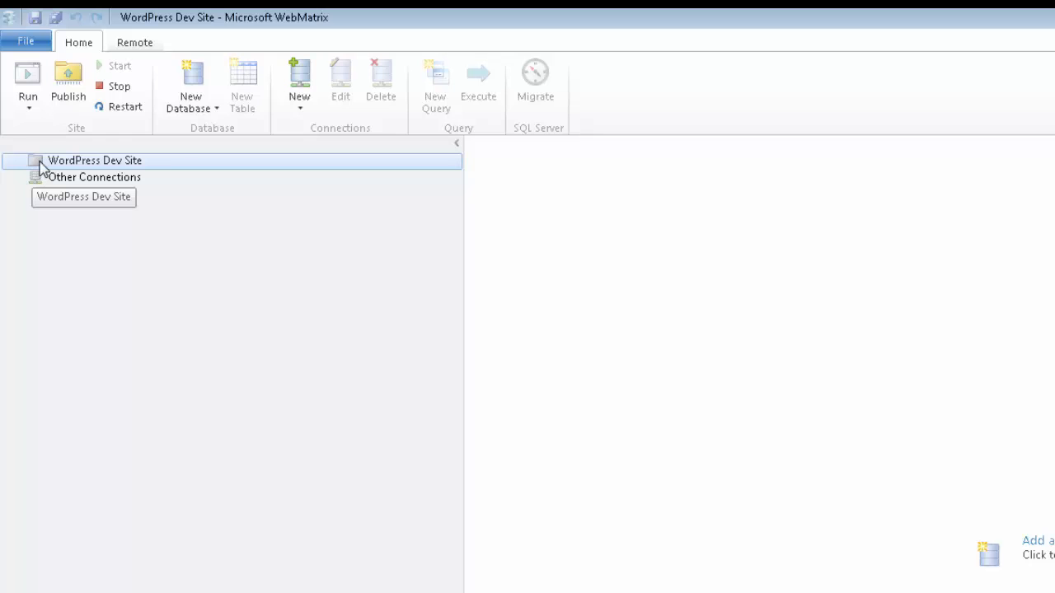
# - Create the MySQL database hundredvisionstestsite, copying its name before confirming
pyautogui.click(207, 115)
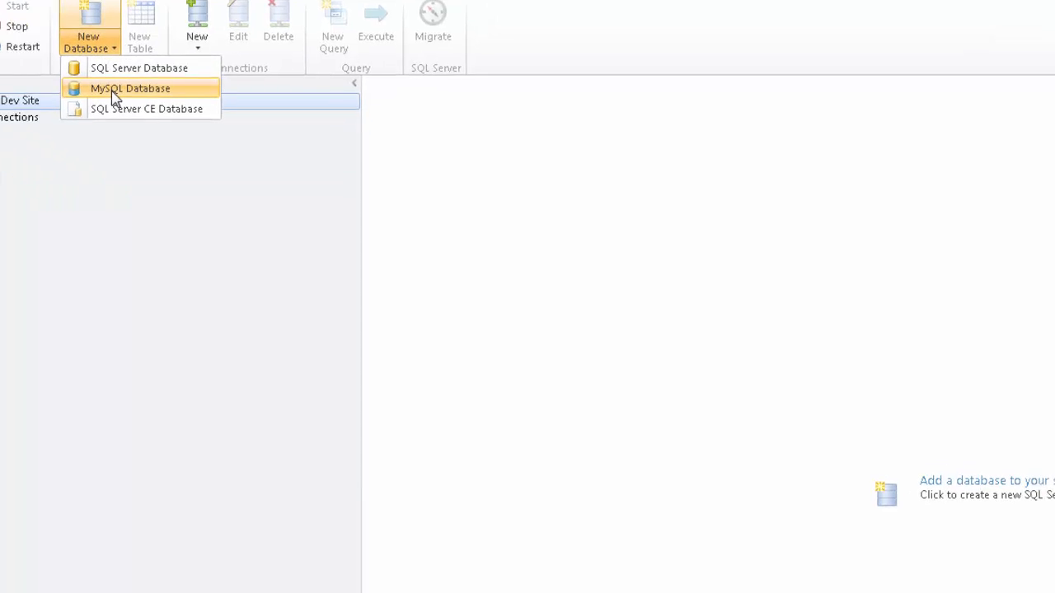
pyautogui.click(115, 89)
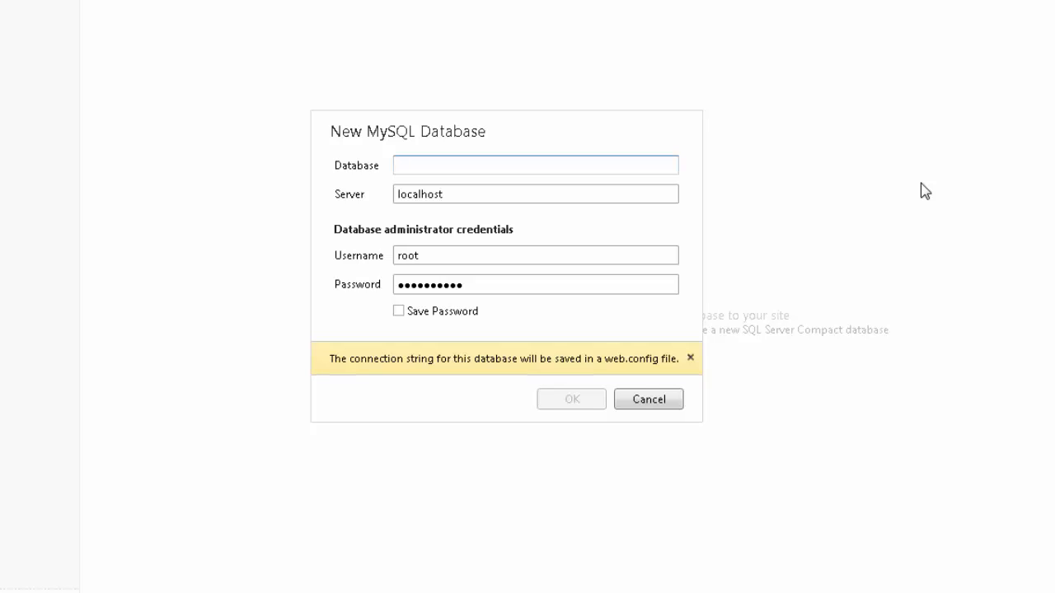
pyautogui.write('hundredvisions')
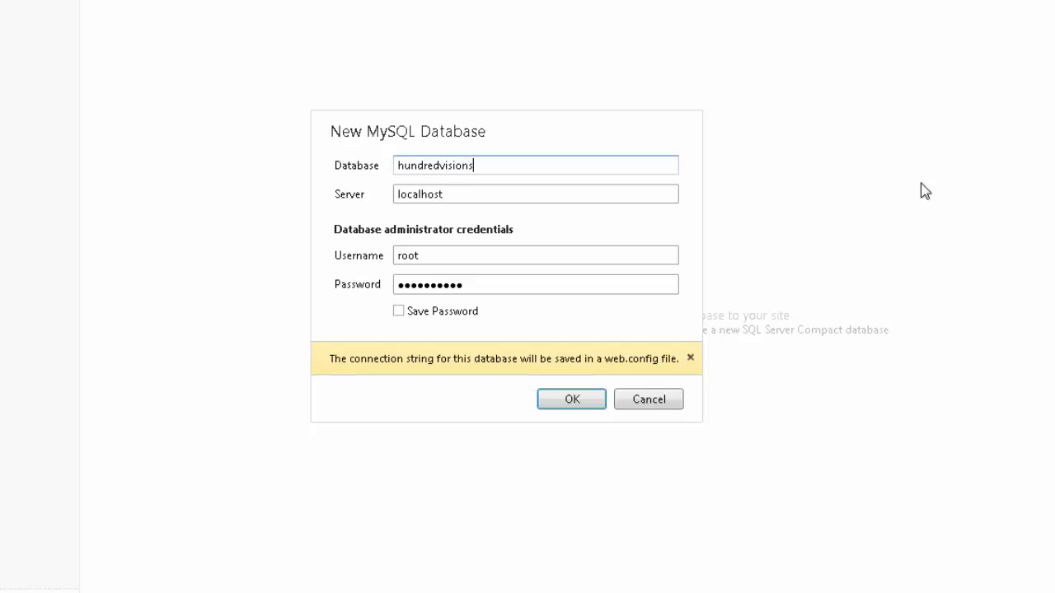
pyautogui.write('testsite')
pyautogui.moveTo(532, 165); pyautogui.dragTo(276, 162)
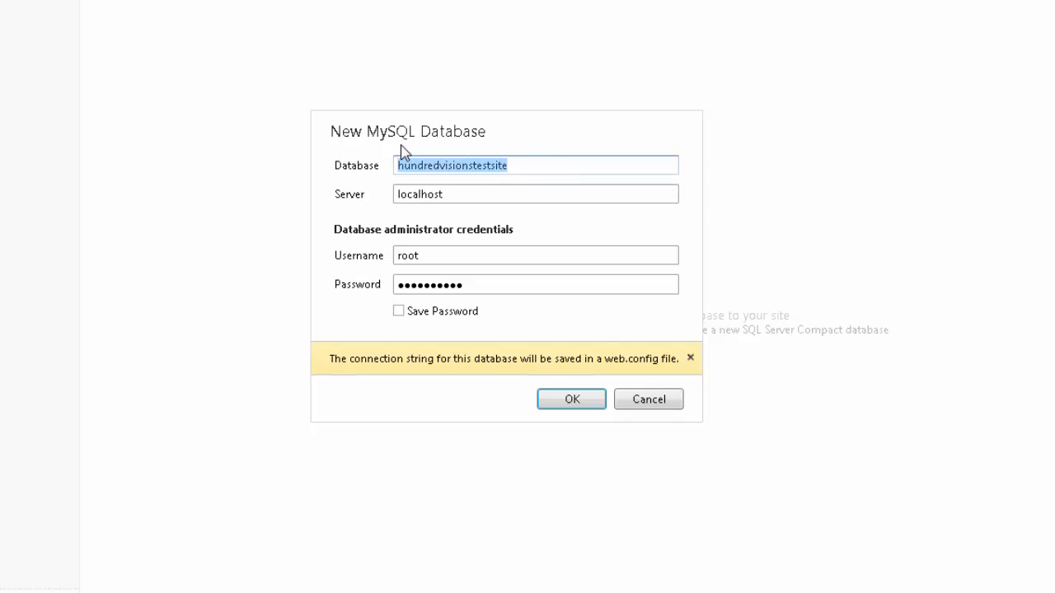
pyautogui.rightClick(421, 169)
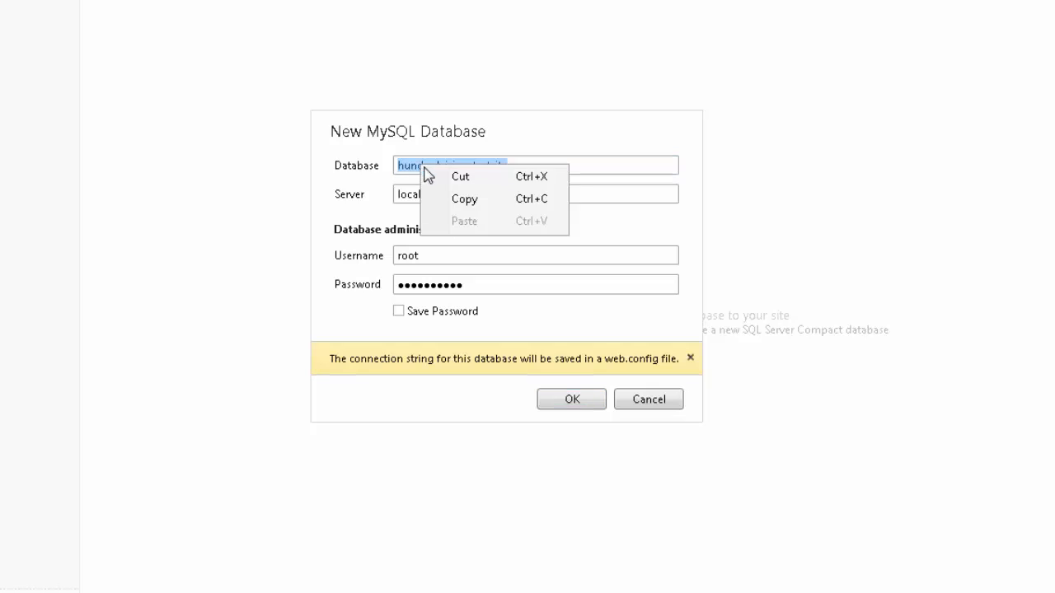
pyautogui.click(459, 199)
pyautogui.click(569, 400)
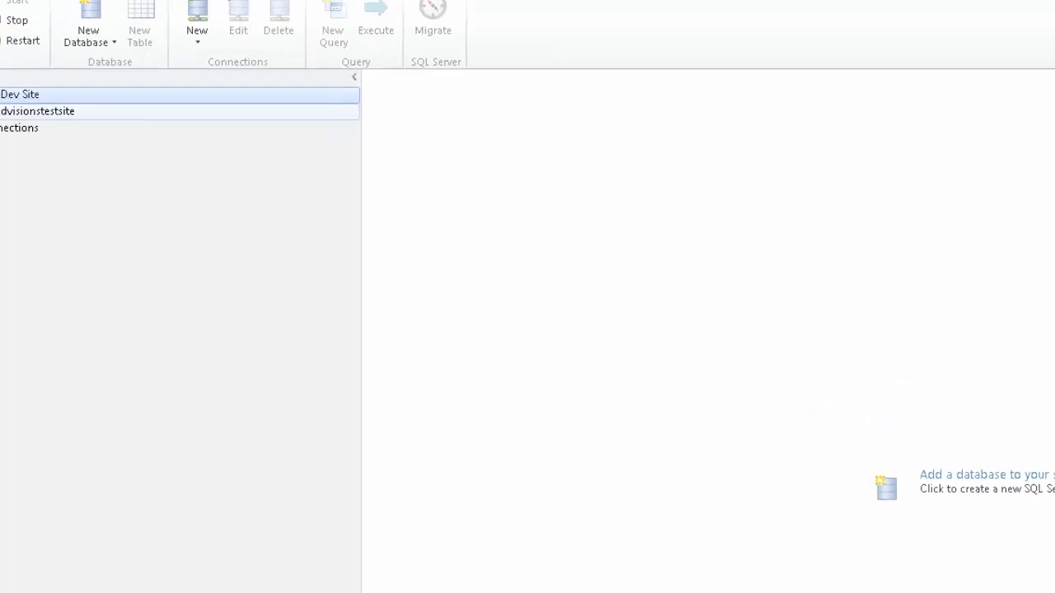
# - Change the hundredvisionstestsite connection's username to root, copy the database name, and show the site files
pyautogui.rightClick(52, 170)
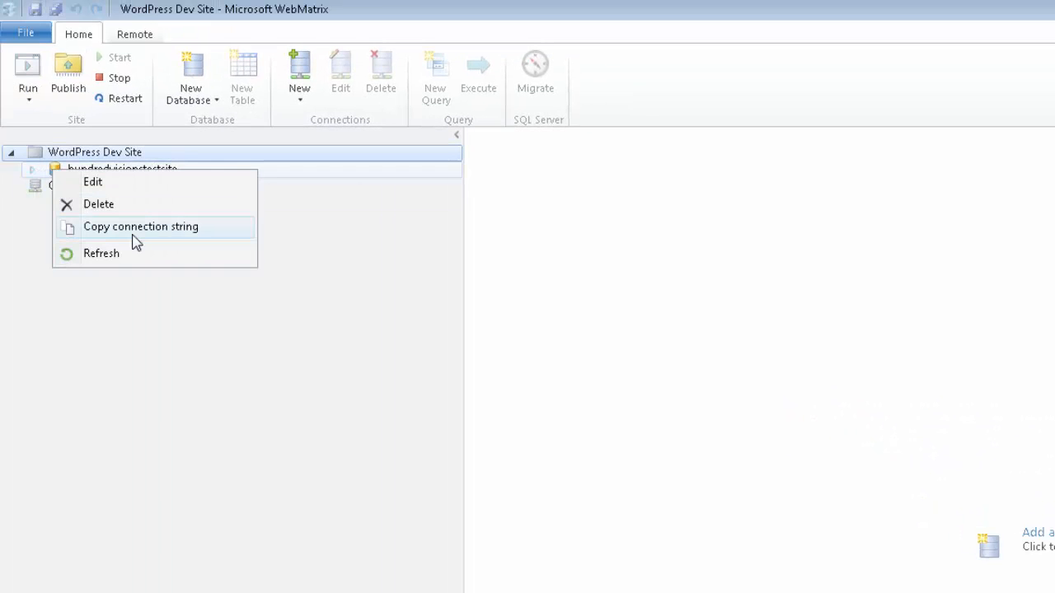
pyautogui.click(117, 181)
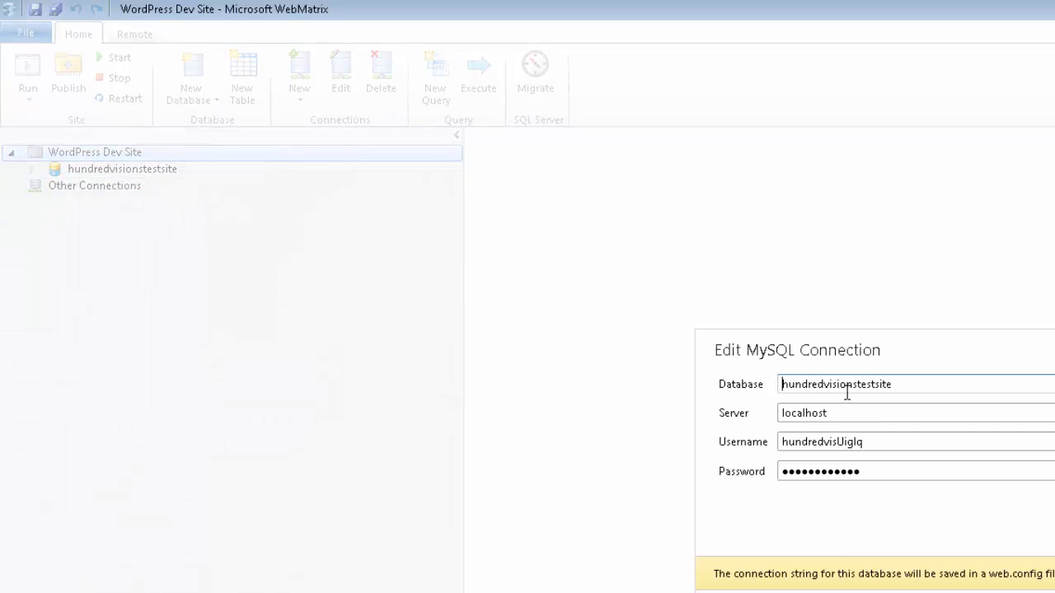
pyautogui.moveTo(871, 445); pyautogui.dragTo(763, 451)
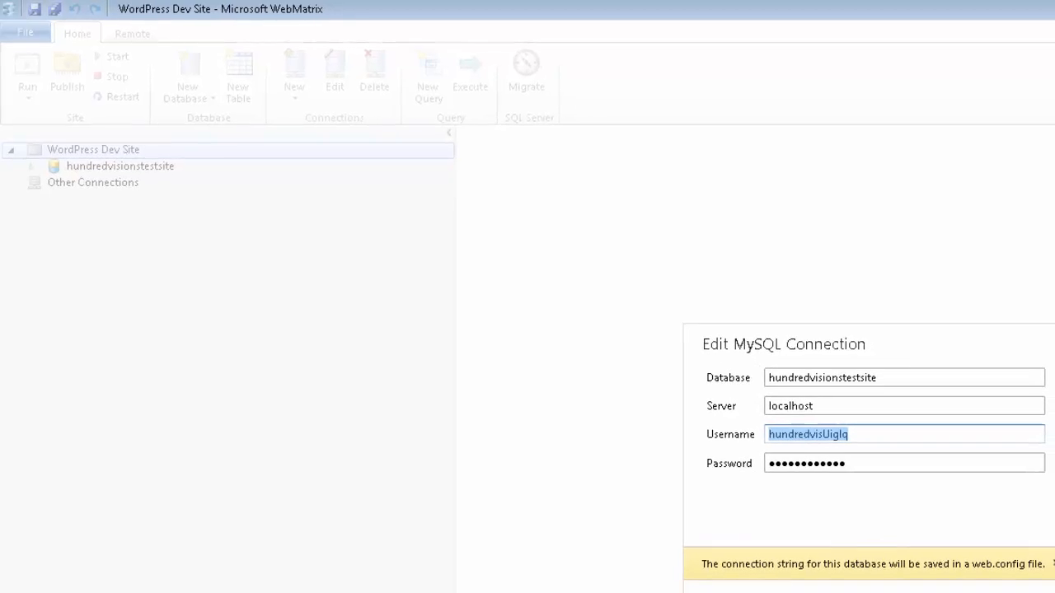
pyautogui.write('root')
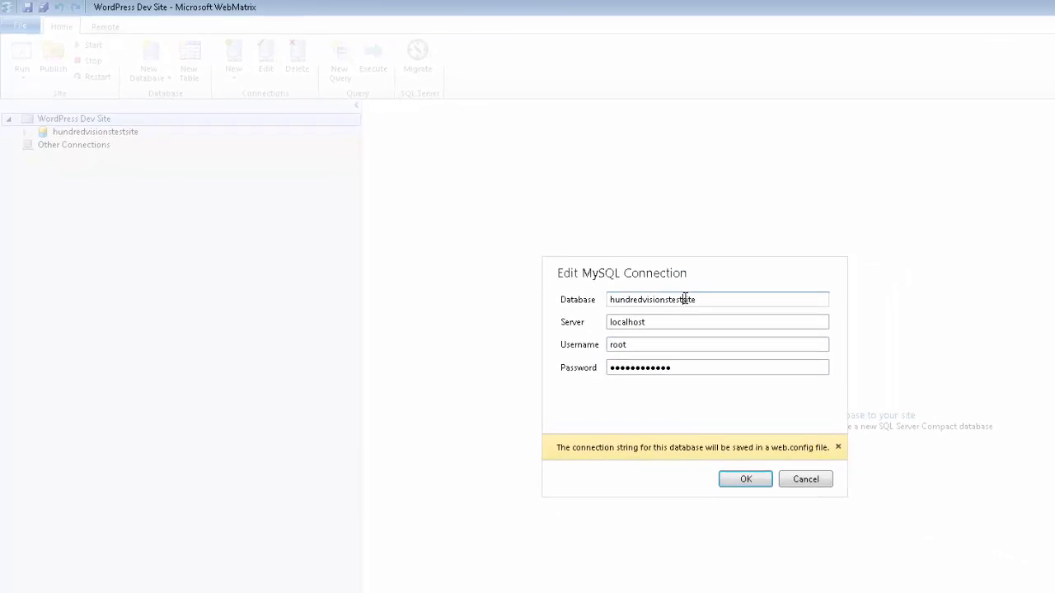
pyautogui.doubleClick(713, 309)
pyautogui.rightClick(710, 307)
pyautogui.click(738, 334)
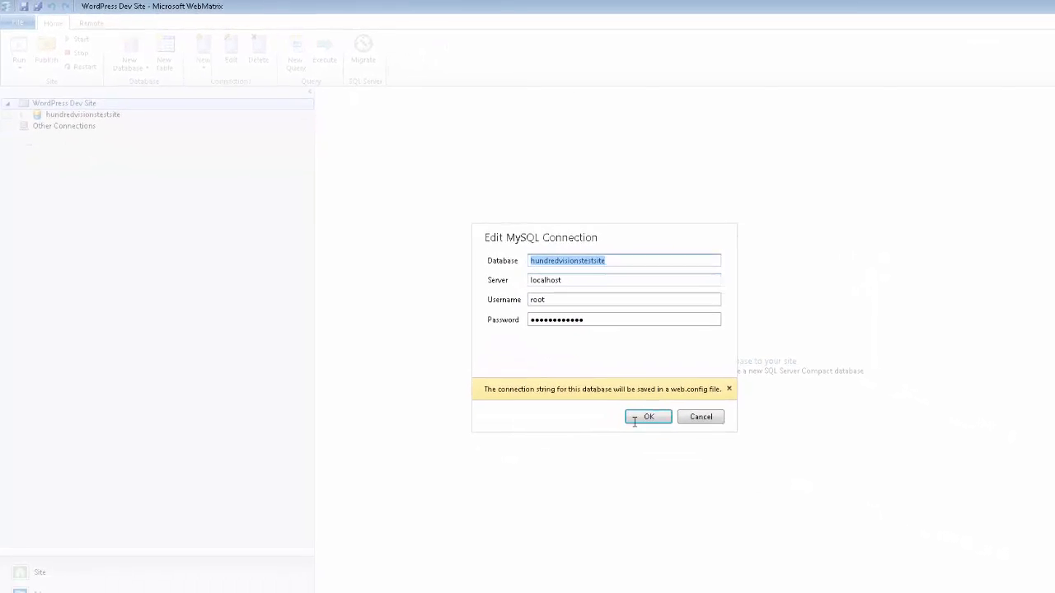
pyautogui.click(672, 432)
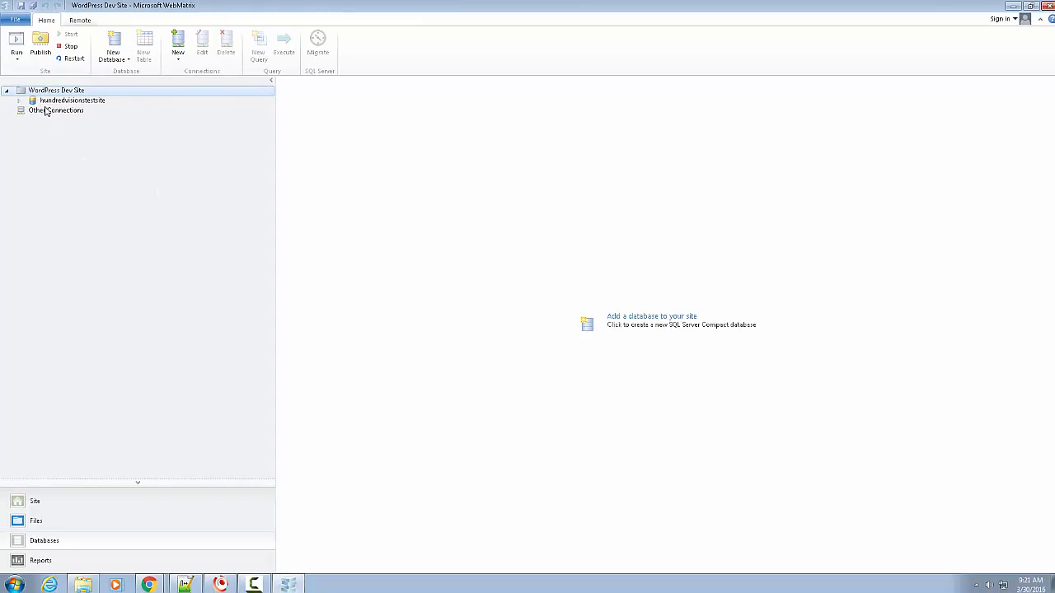
pyautogui.click(22, 521)
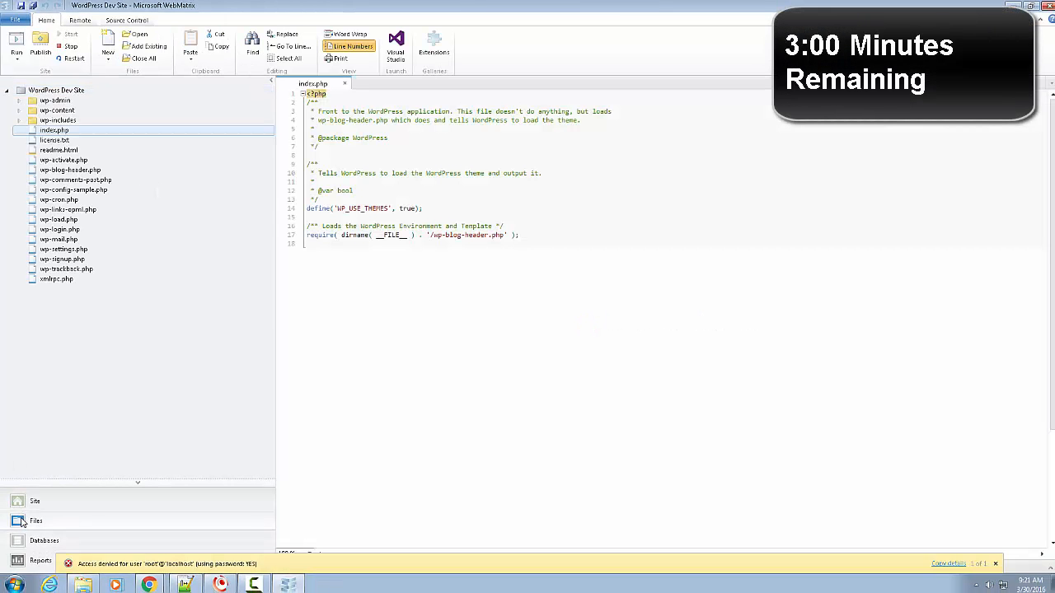
# - In wp-config-sample.php, set DB_NAME to hundredvisionstestsite and DB_USER to root
pyautogui.click(70, 193)
pyautogui.doubleClick(71, 194)
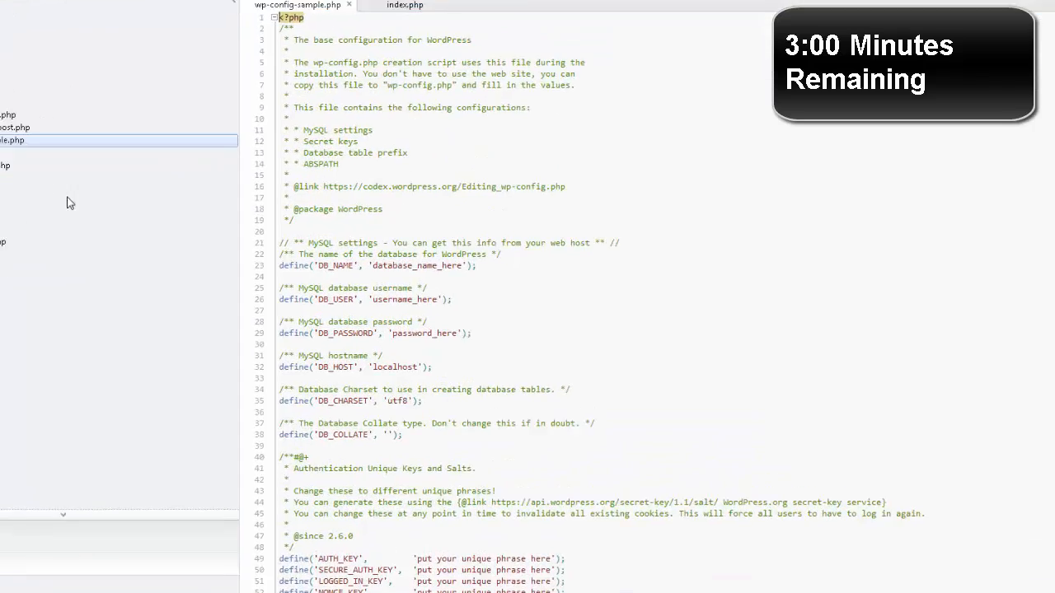
pyautogui.doubleClick(428, 178)
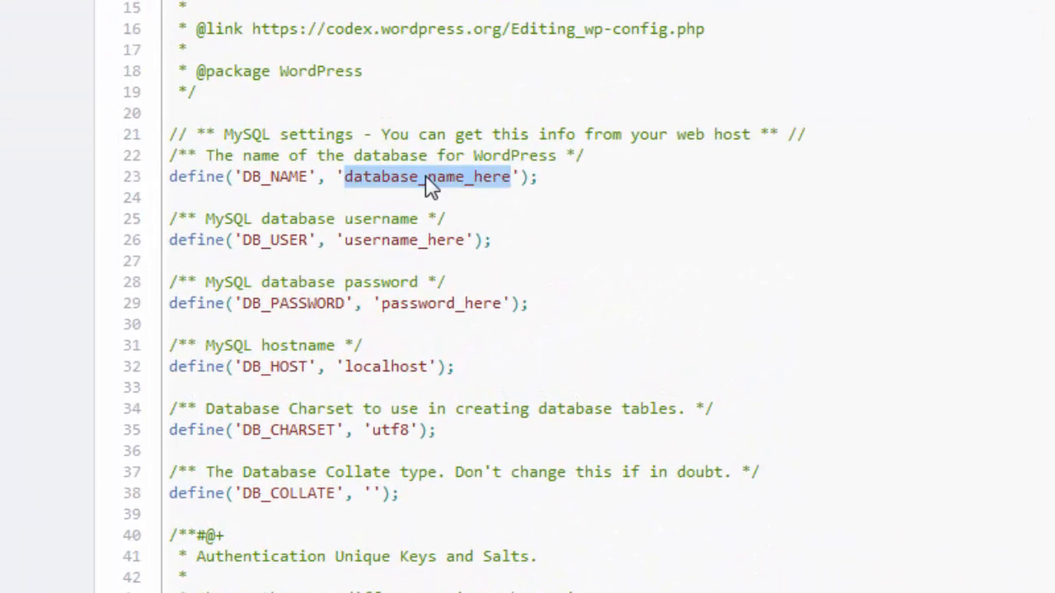
pyautogui.hotkey('ctrl', 'v')
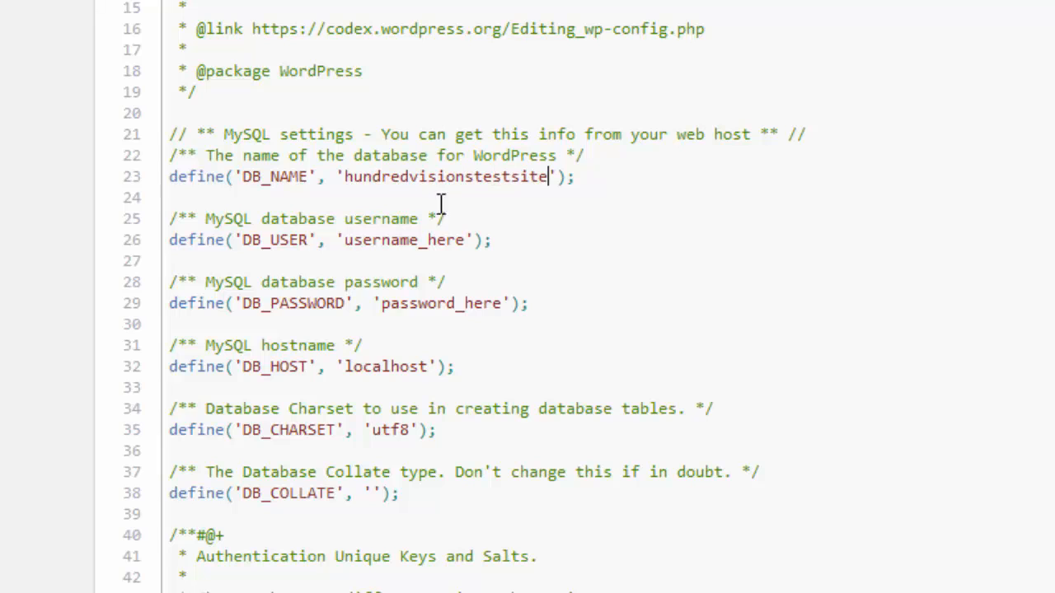
pyautogui.doubleClick(412, 240)
pyautogui.write('root')
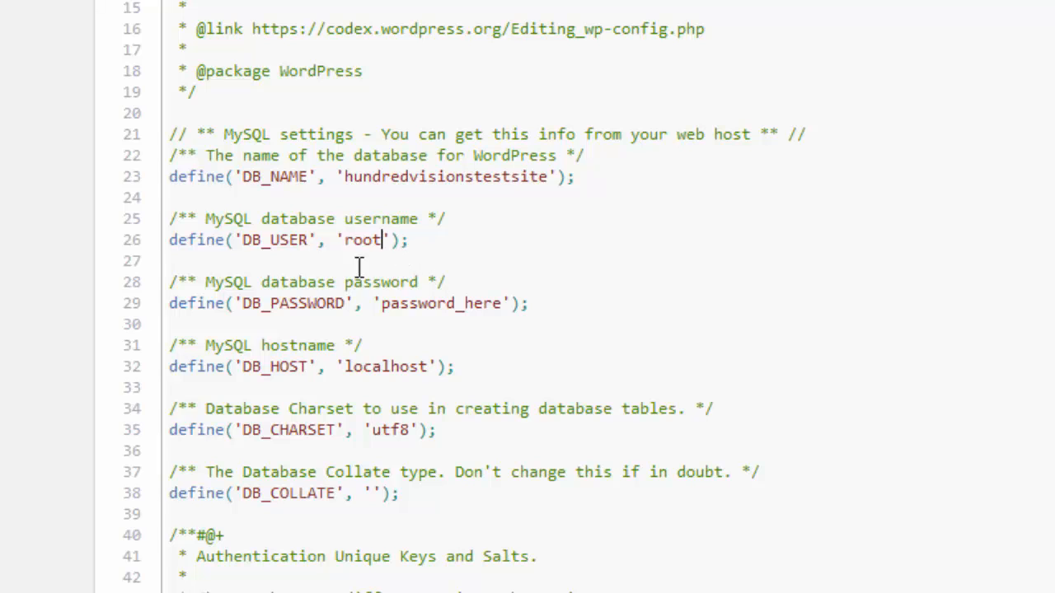
# - Replace the DB_HOST localhost value with the machine's host name
pyautogui.click(451, 299)
pyautogui.doubleClick(403, 367)
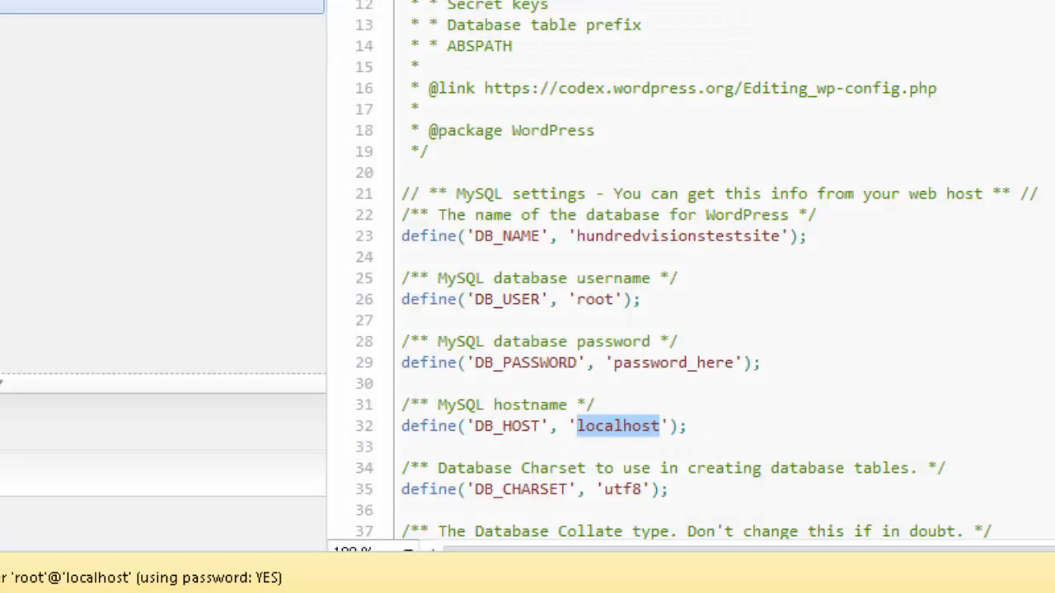
pyautogui.click(935, 261)
pyautogui.click(632, 439)
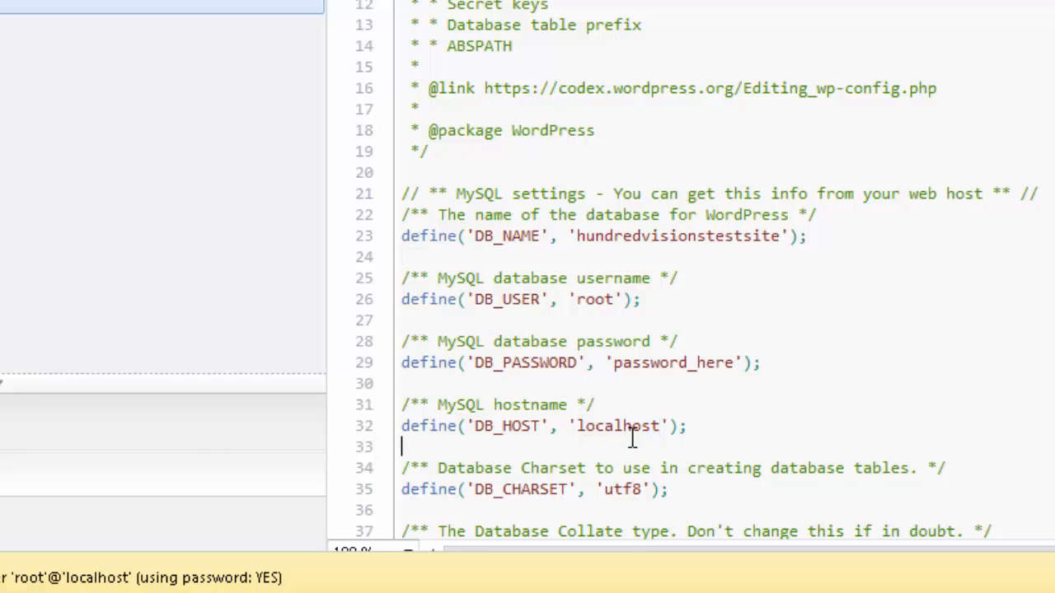
pyautogui.doubleClick(632, 426)
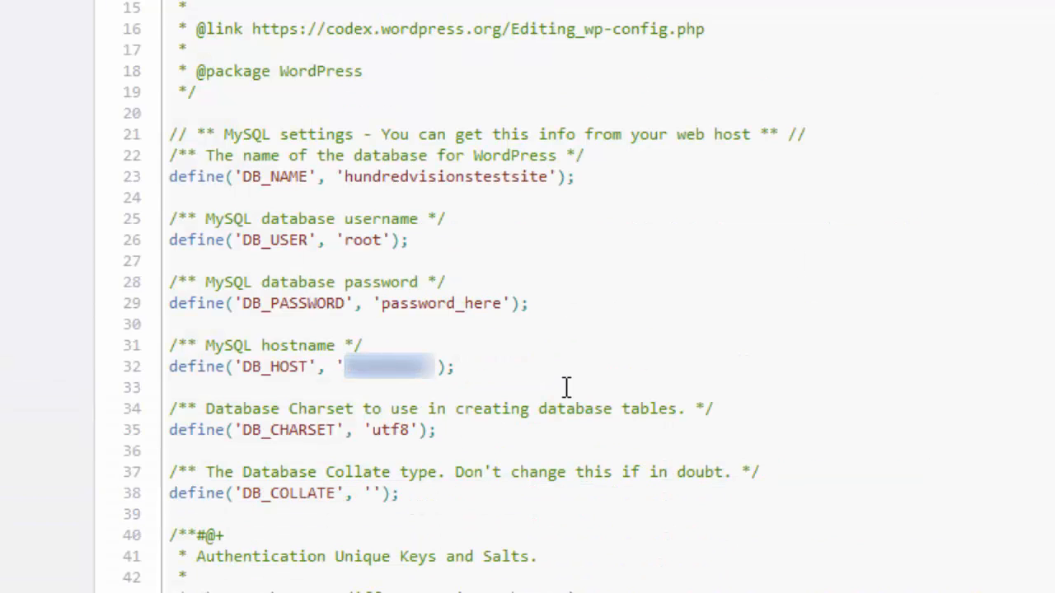
pyautogui.write('wordpress65')
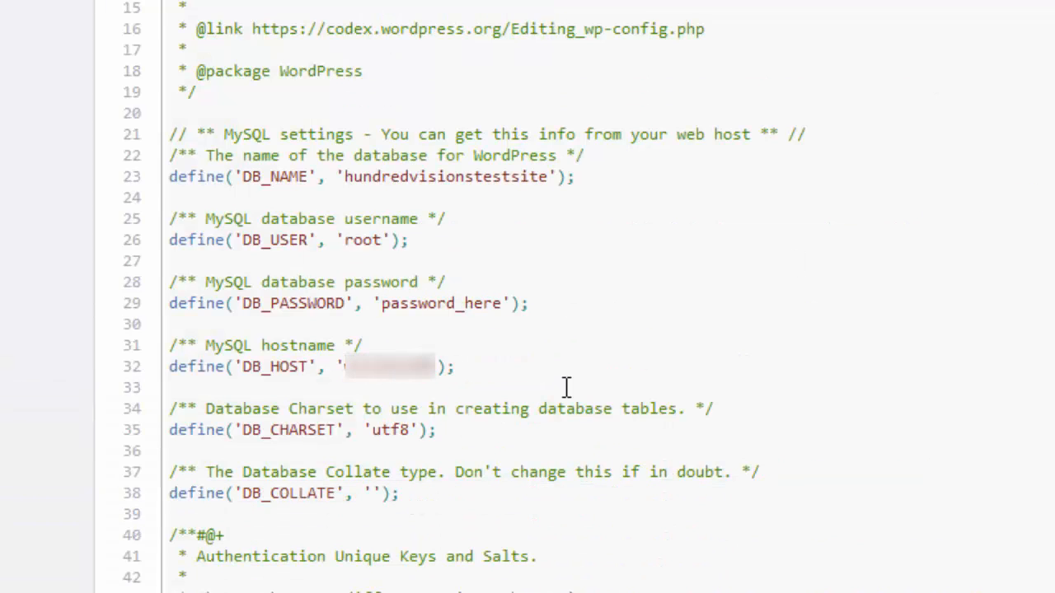
pyautogui.press('BackSpace')
pyautogui.press('Up')
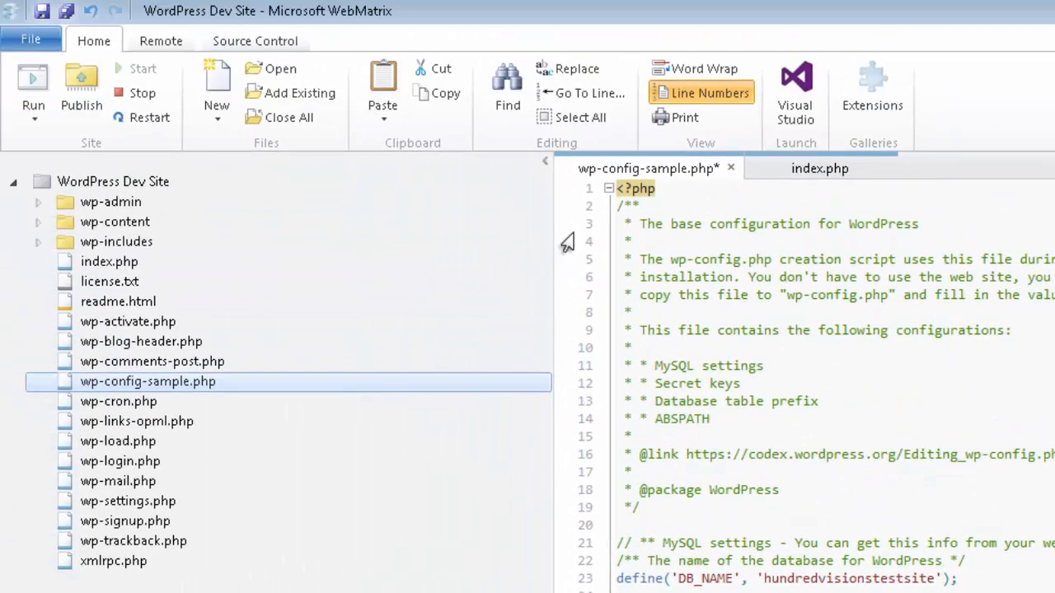
pyautogui.click(37, 39)
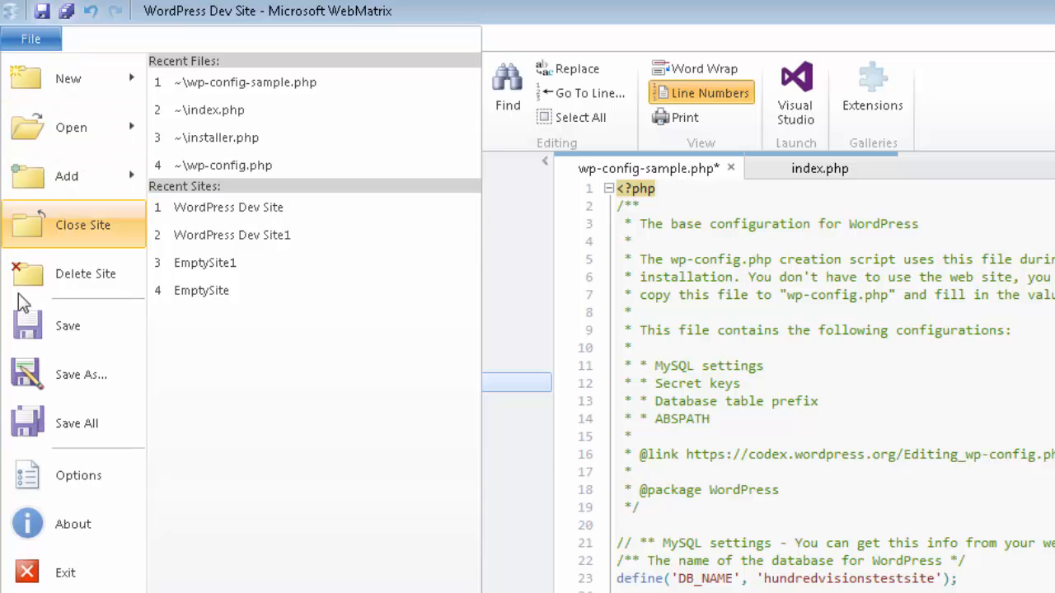
# - Save the file as wp-config.php and run the site in Google Chrome at localhost:7678
pyautogui.click(57, 372)
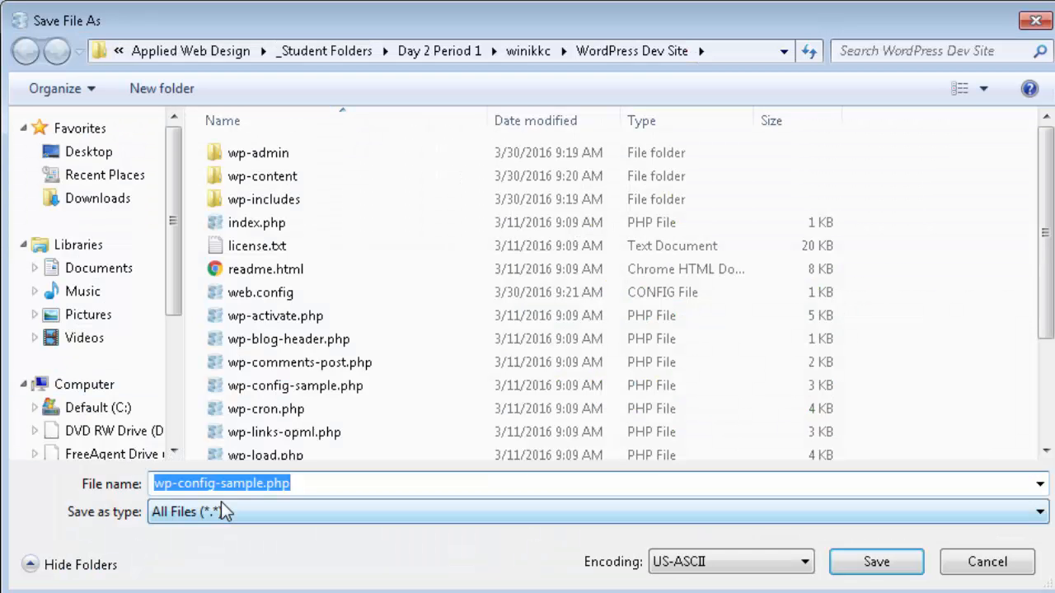
pyautogui.click(217, 484)
pyautogui.moveTo(216, 485); pyautogui.dragTo(265, 486)
pyautogui.press('Delete')
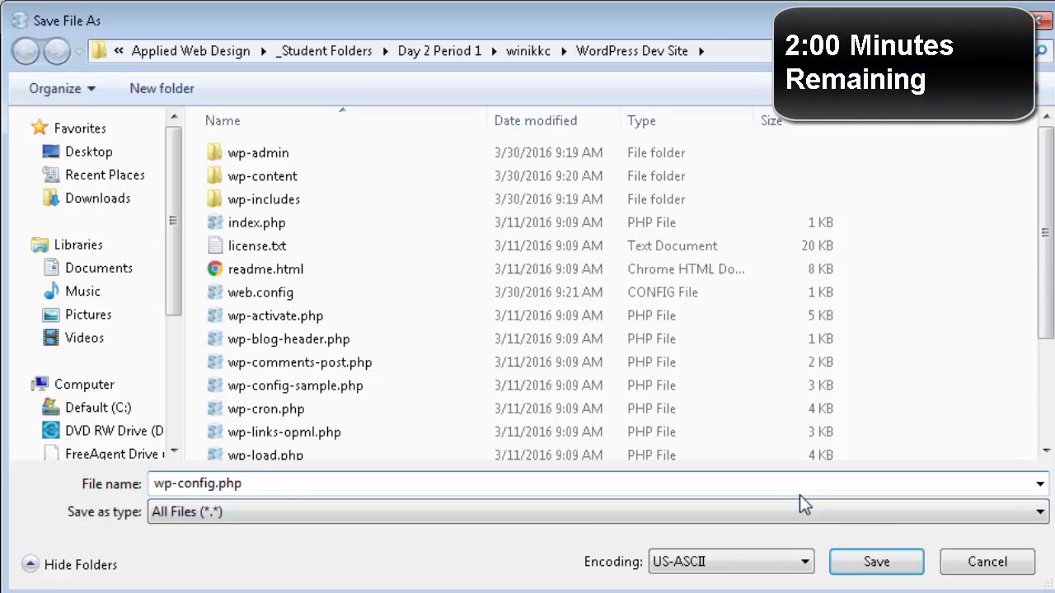
pyautogui.click(876, 562)
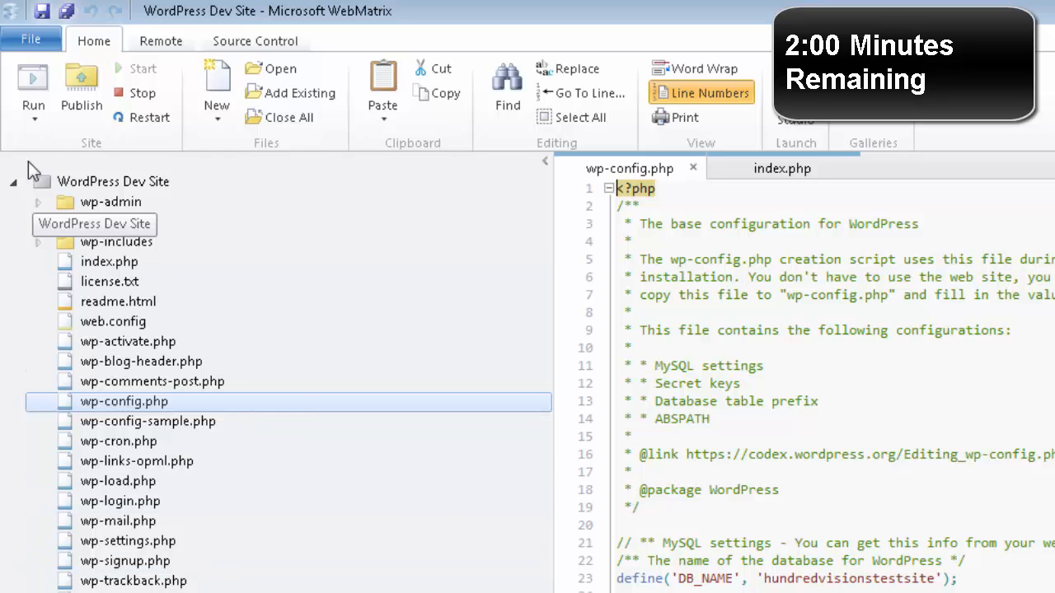
pyautogui.click(33, 120)
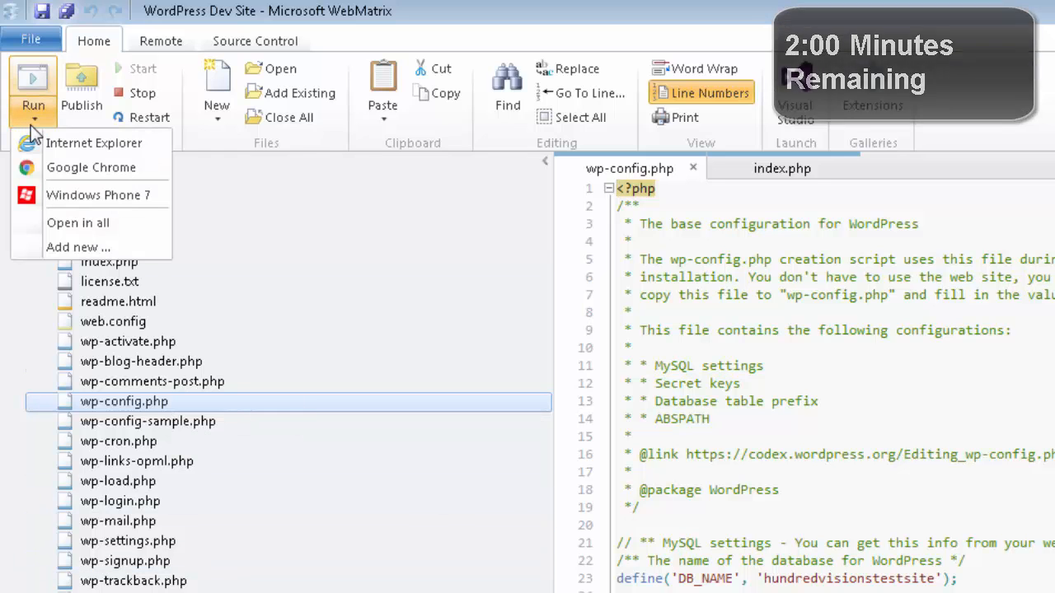
pyautogui.click(56, 167)
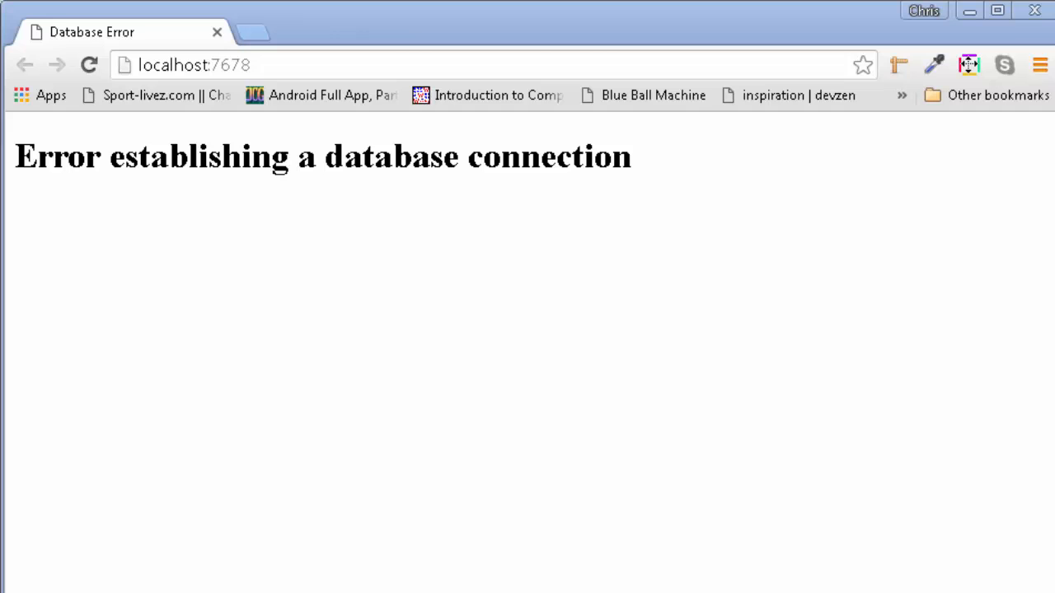
# - Paste the database password into DB_PASSWORD and set DB_HOST back to 'localhost' in wp-config.php
pyautogui.hotkey('alt', 'Tab')
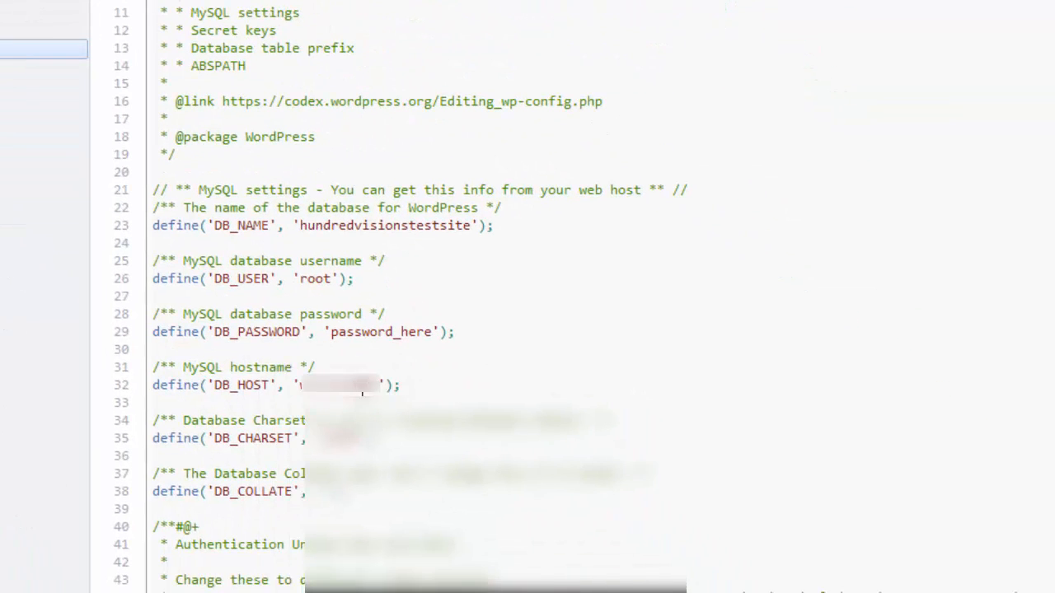
pyautogui.doubleClick(362, 386)
pyautogui.press('BackSpace')
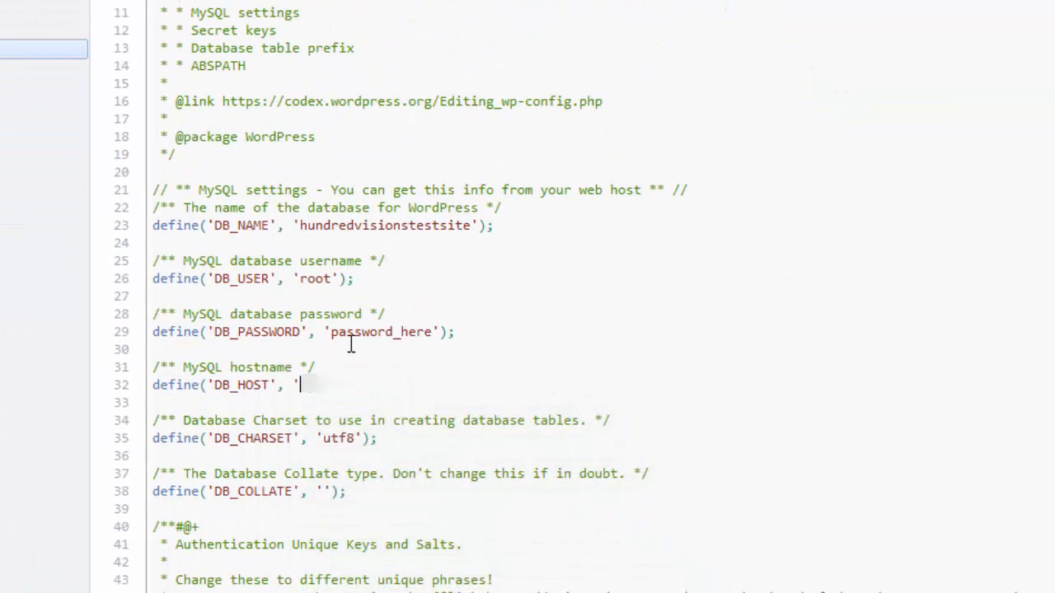
pyautogui.doubleClick(369, 332)
pyautogui.hotkey('ctrl', 'v')
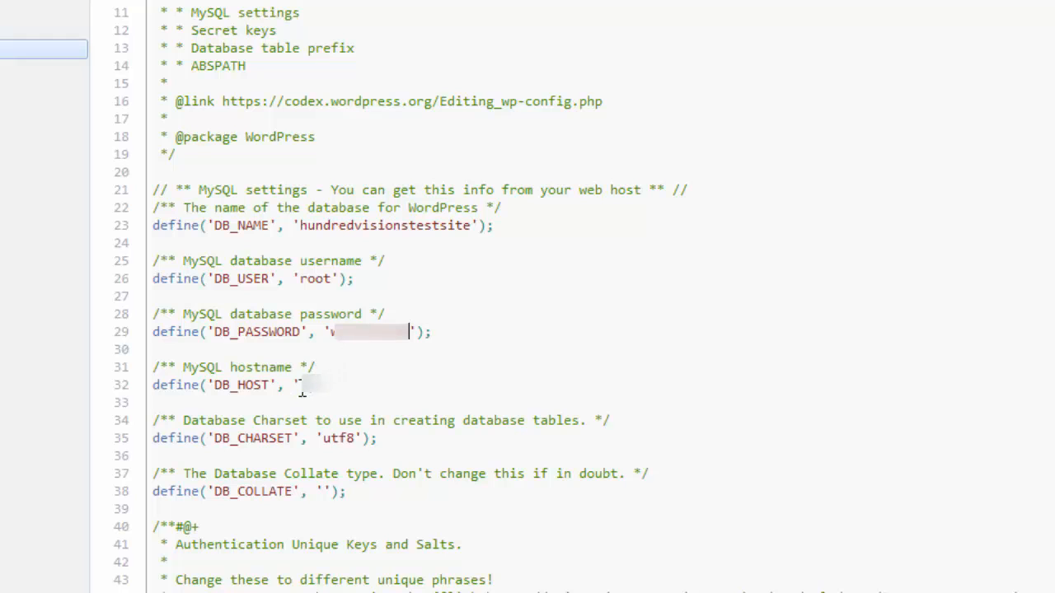
pyautogui.click(299, 387)
pyautogui.write('localhos')
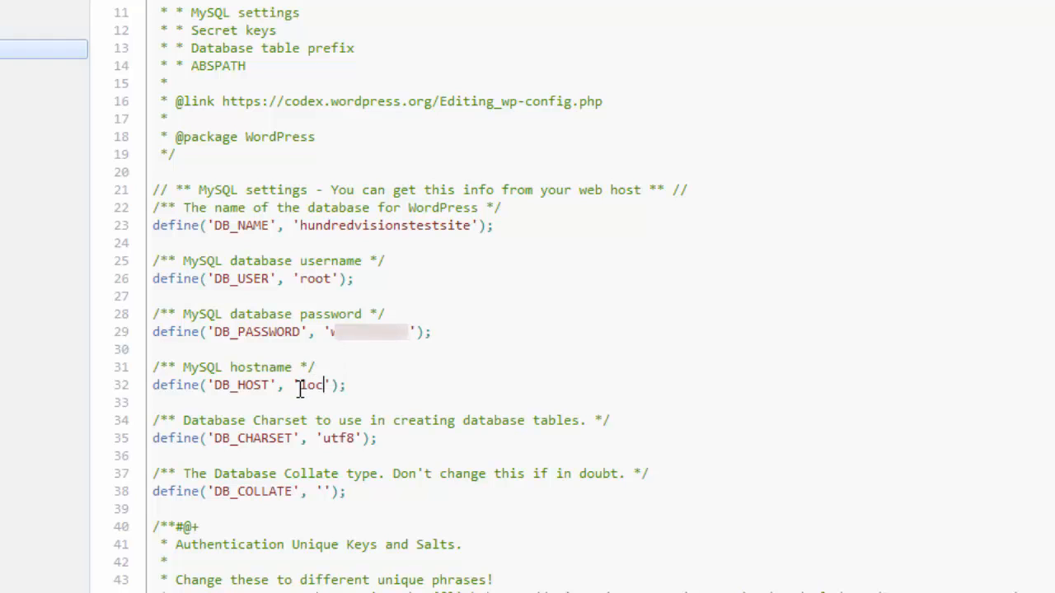
pyautogui.write('t')
pyautogui.hotkey('alt', 'Tab')
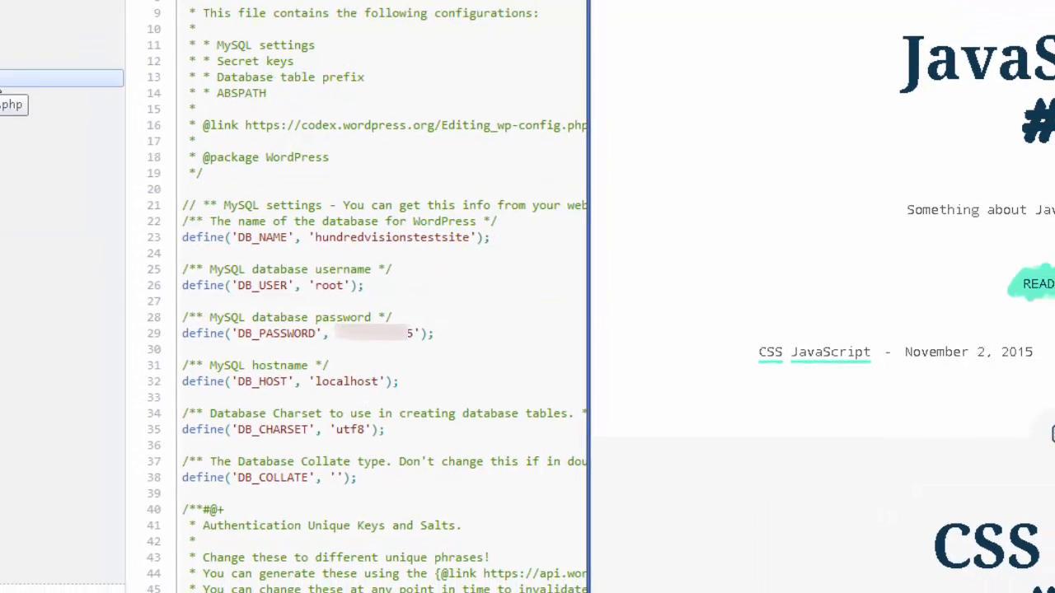
pyautogui.hotkey('alt', 'Tab')
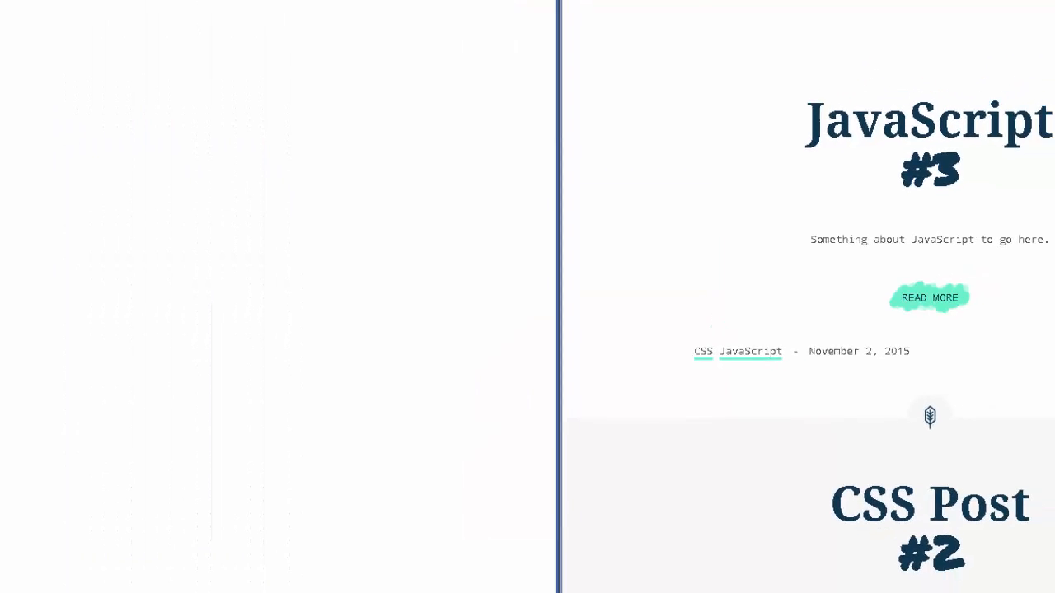
# - Reload localhost:7678, continue the installer in English, and view the live site's General Settings
pyautogui.click(30, 20)
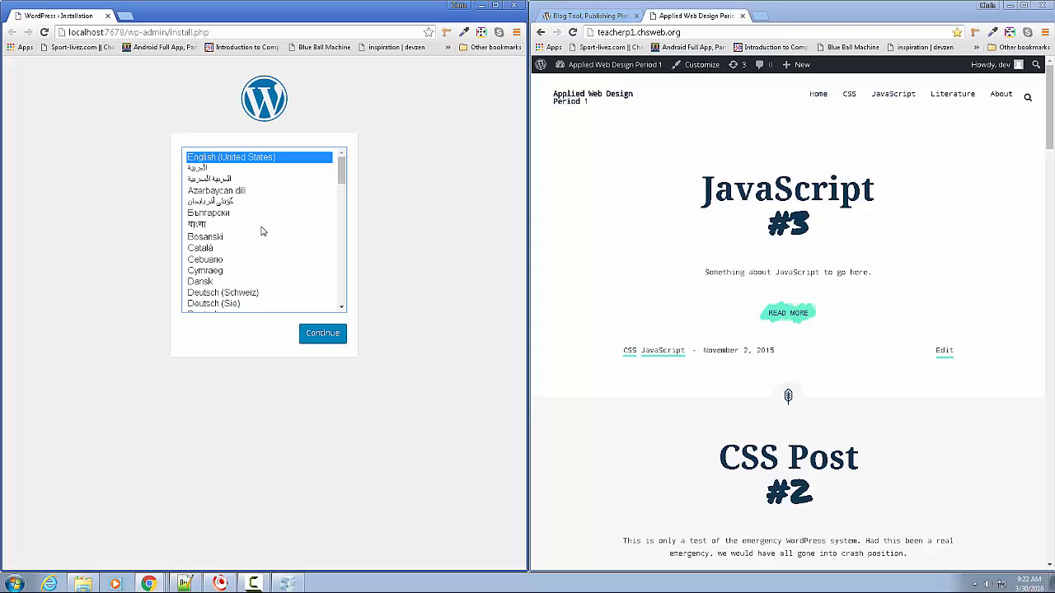
pyautogui.click(326, 336)
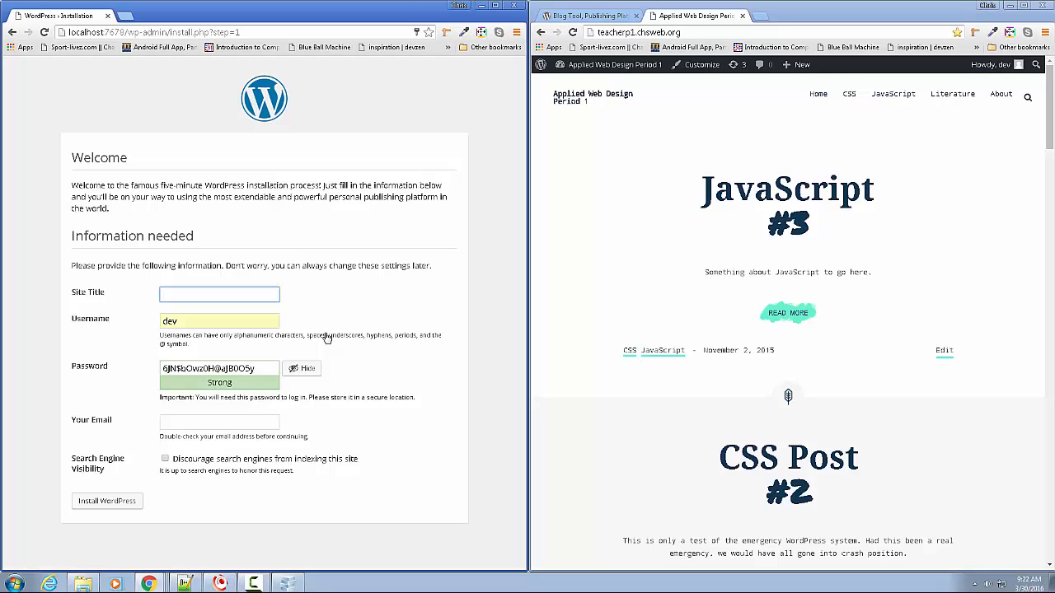
pyautogui.click(586, 68)
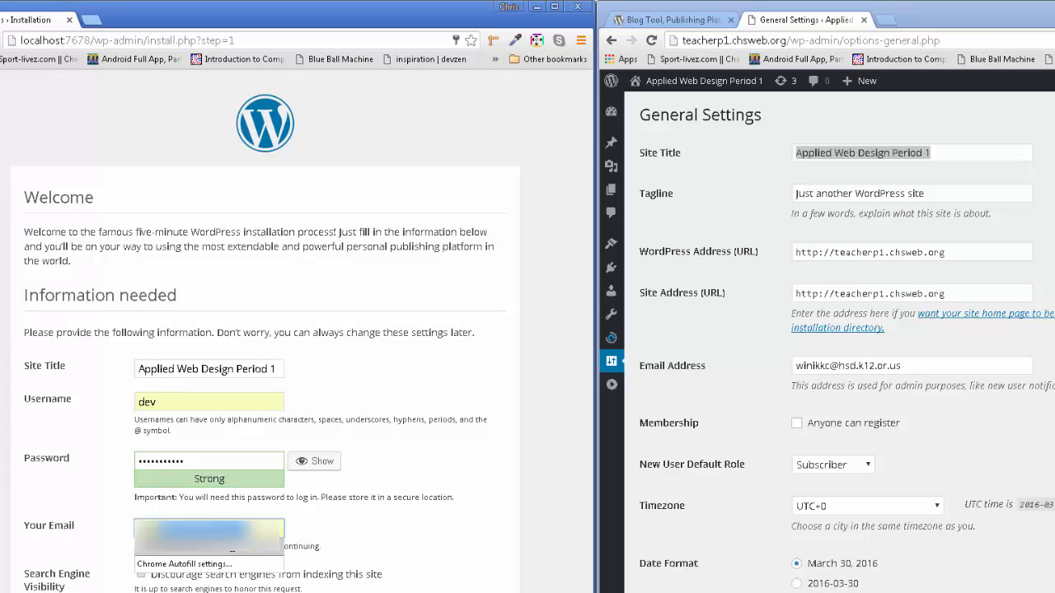
# - Complete the WordPress install with the admin e-mail filled and search engines discouraged, then log in
pyautogui.click(232, 548)
pyautogui.click(141, 574)
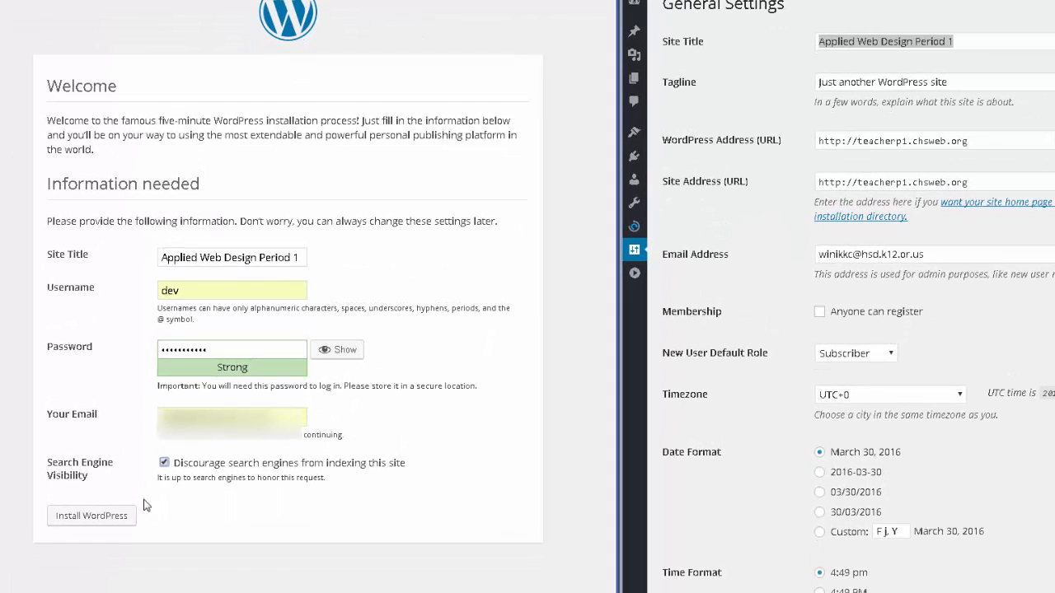
pyautogui.click(129, 516)
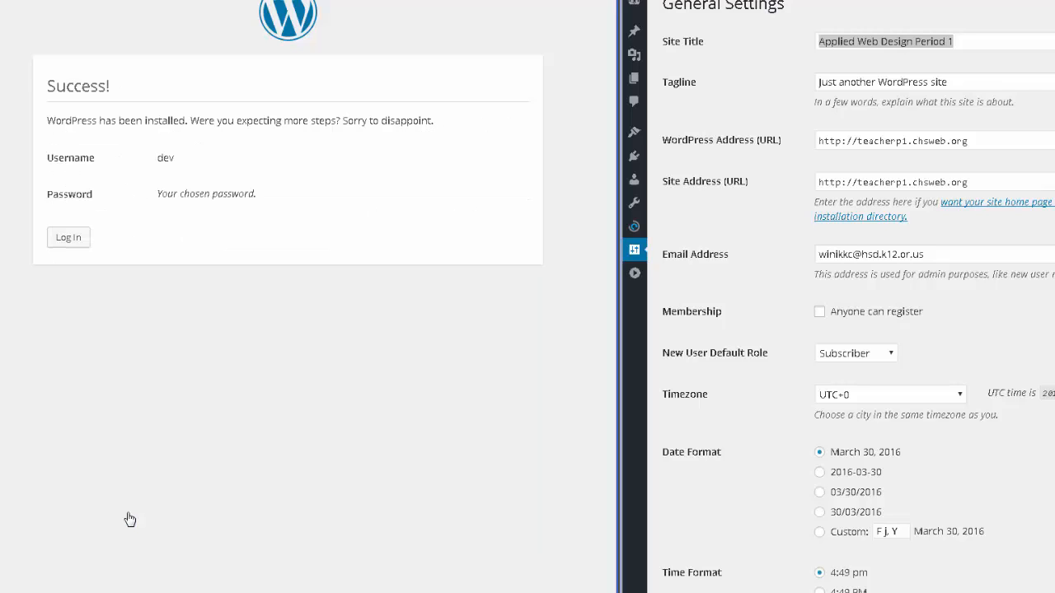
pyautogui.click(64, 244)
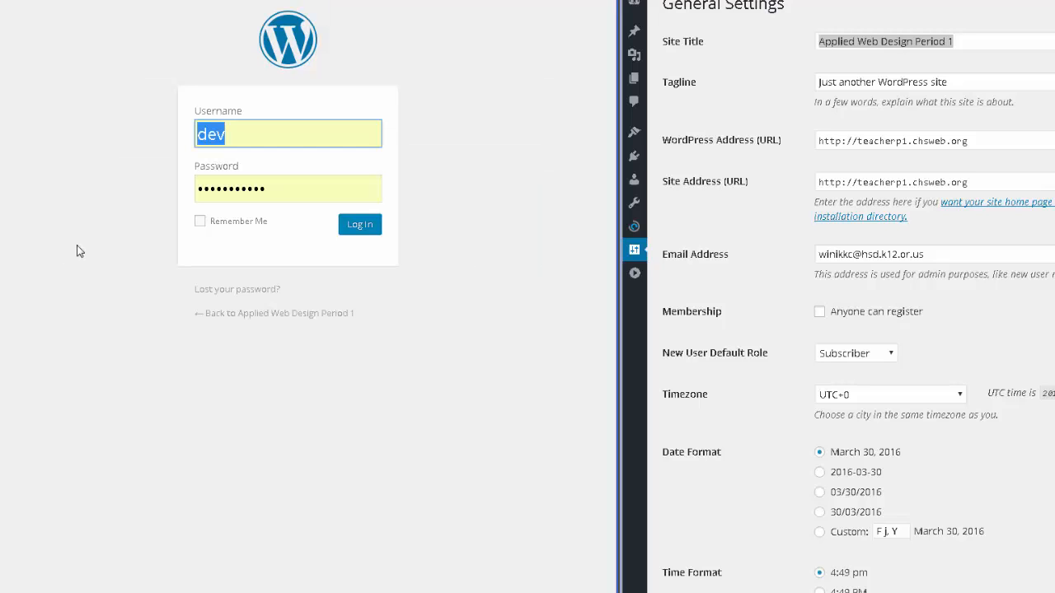
pyautogui.click(368, 235)
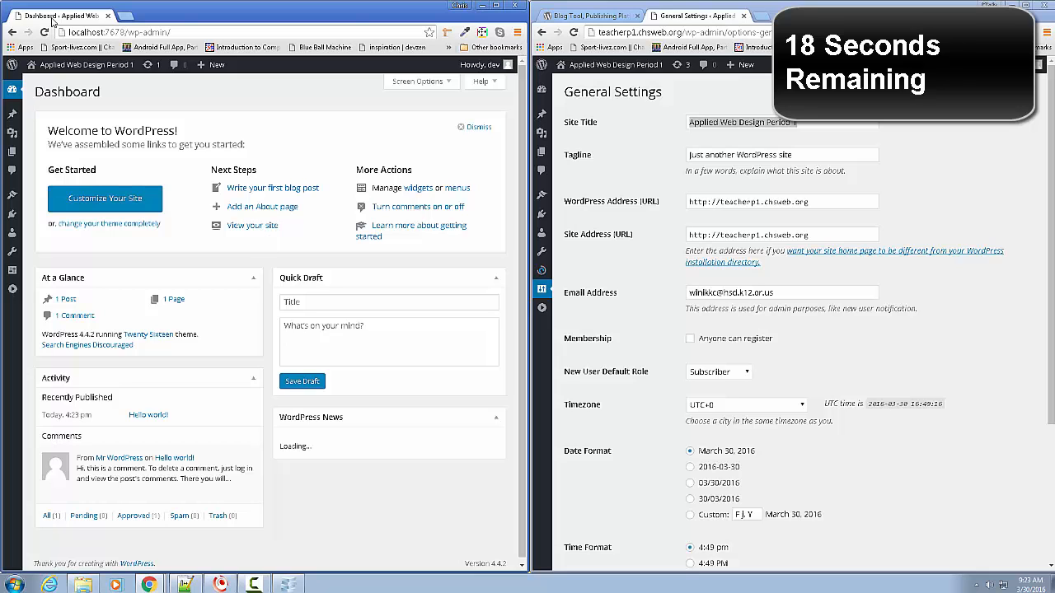
pyautogui.doubleClick(87, 32)
pyautogui.click(200, 38)
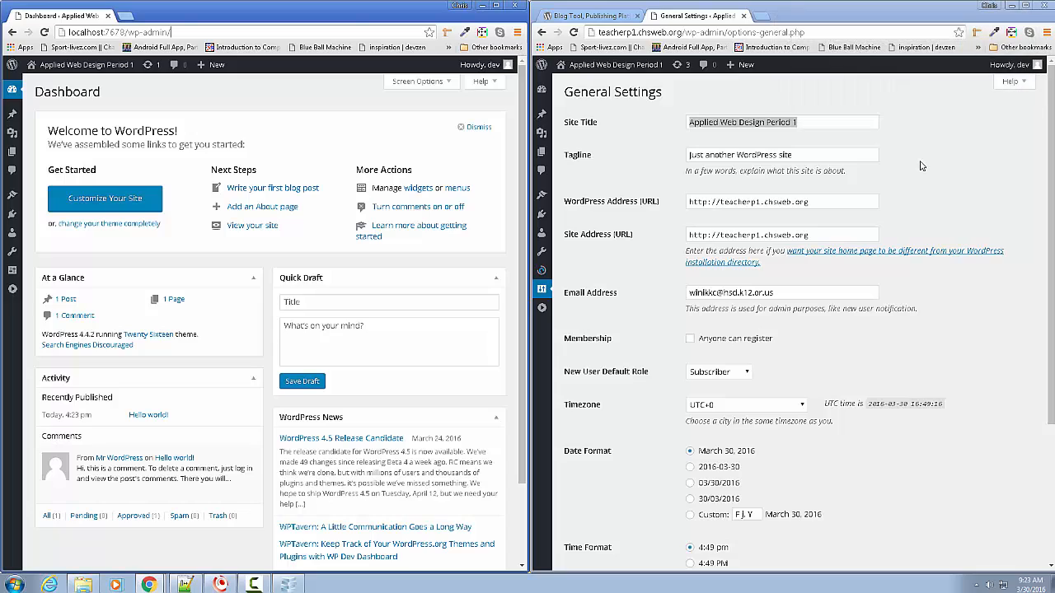
pyautogui.moveTo(549, 281)
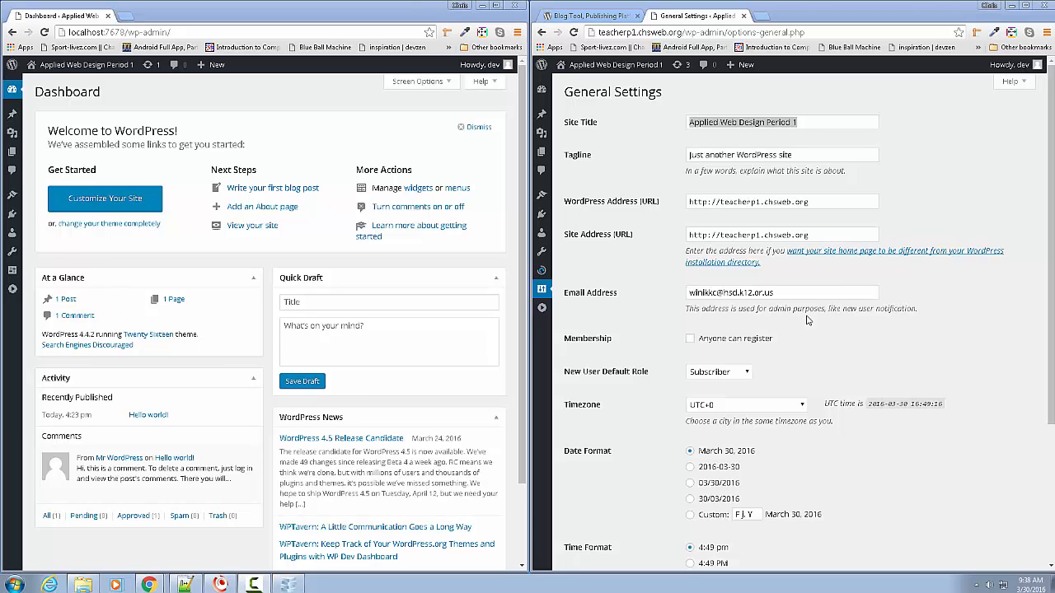
pyautogui.moveTo(543, 278)
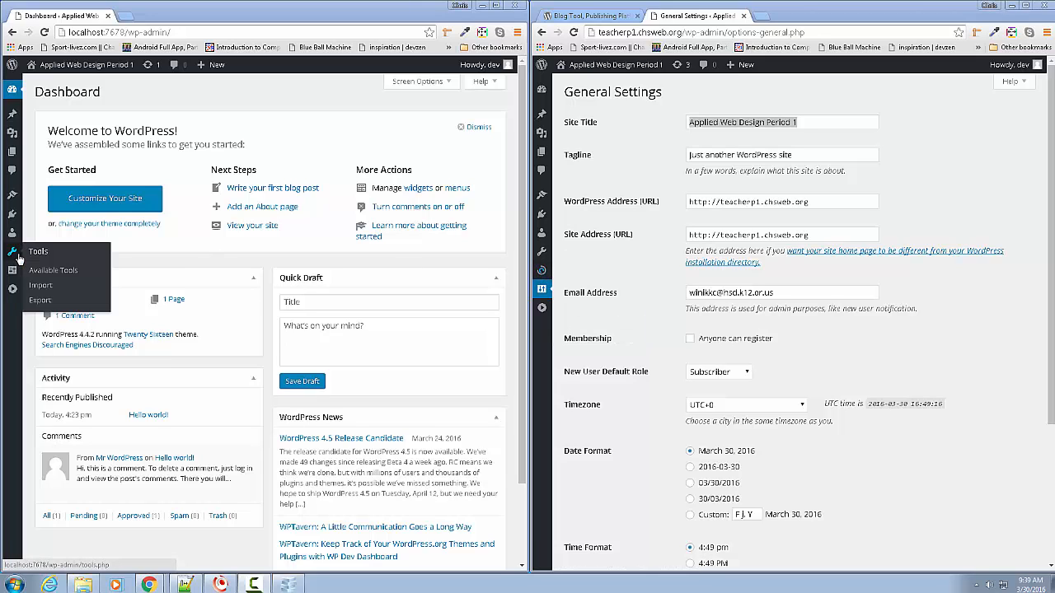
pyautogui.moveTo(8, 223)
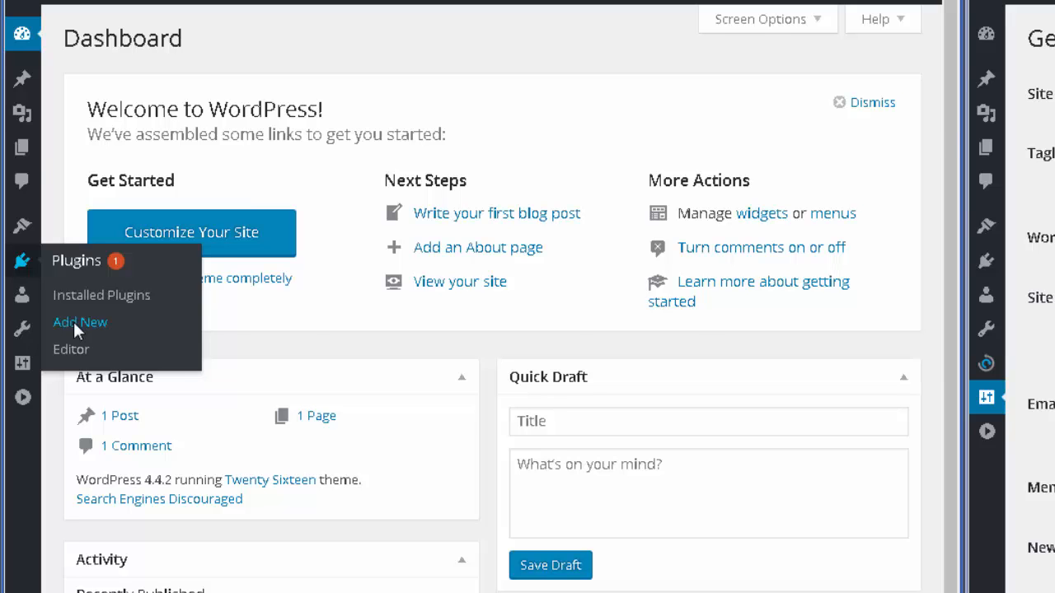
# - Search plugins for 'migrate db', then install and activate All-in-One WP Migration
pyautogui.click(72, 319)
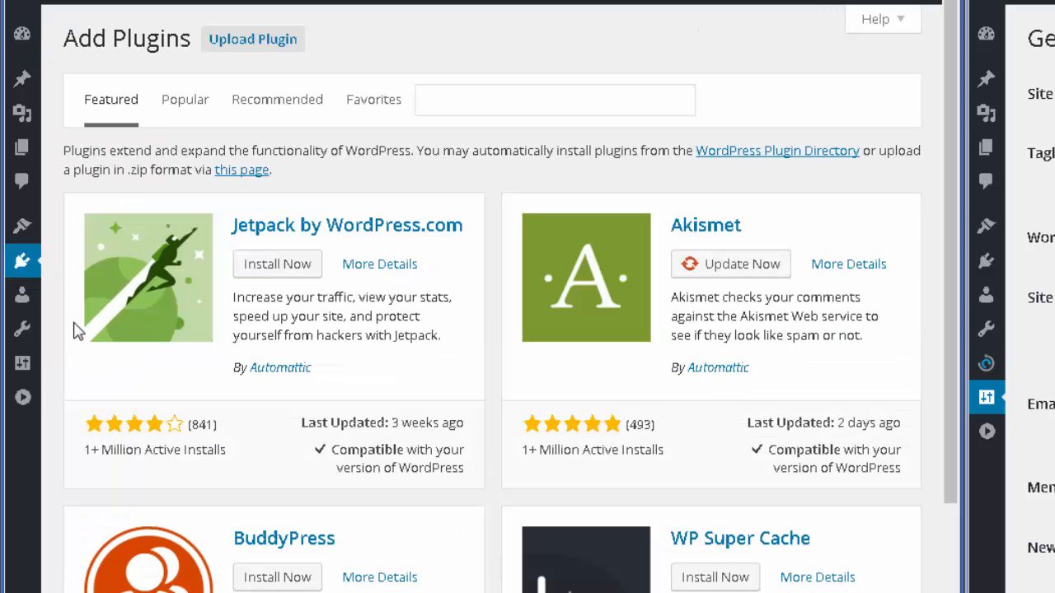
pyautogui.click(478, 106)
pyautogui.write('migrate d')
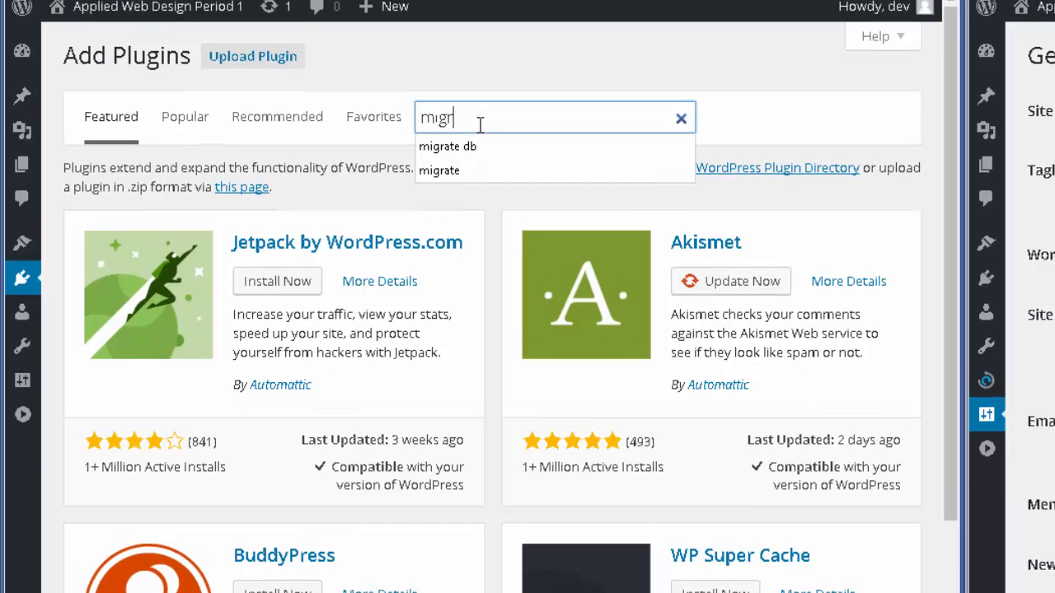
pyautogui.write('b')
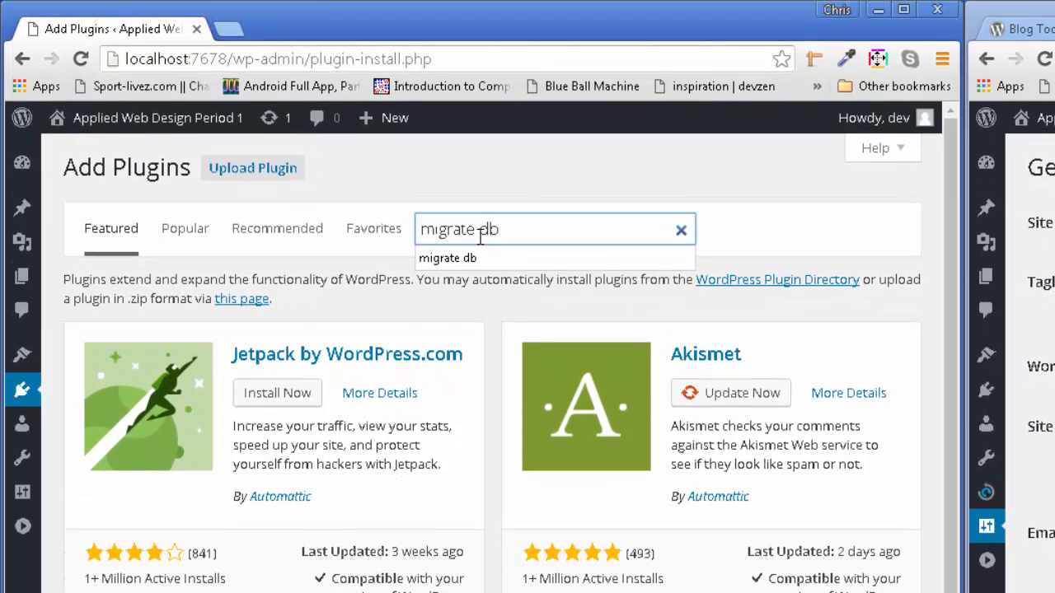
pyautogui.press('Return')
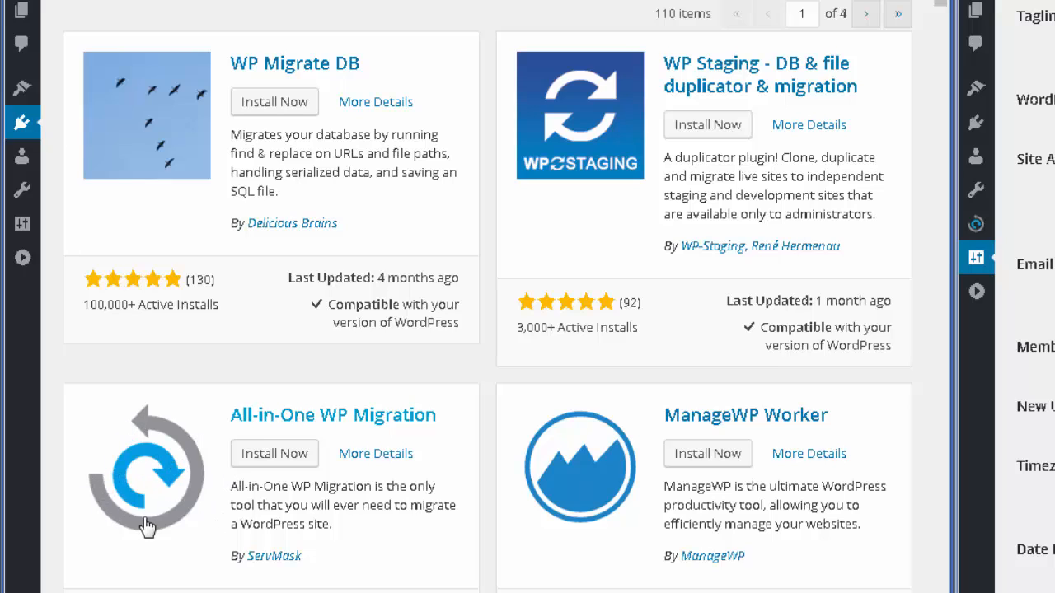
pyautogui.click(252, 462)
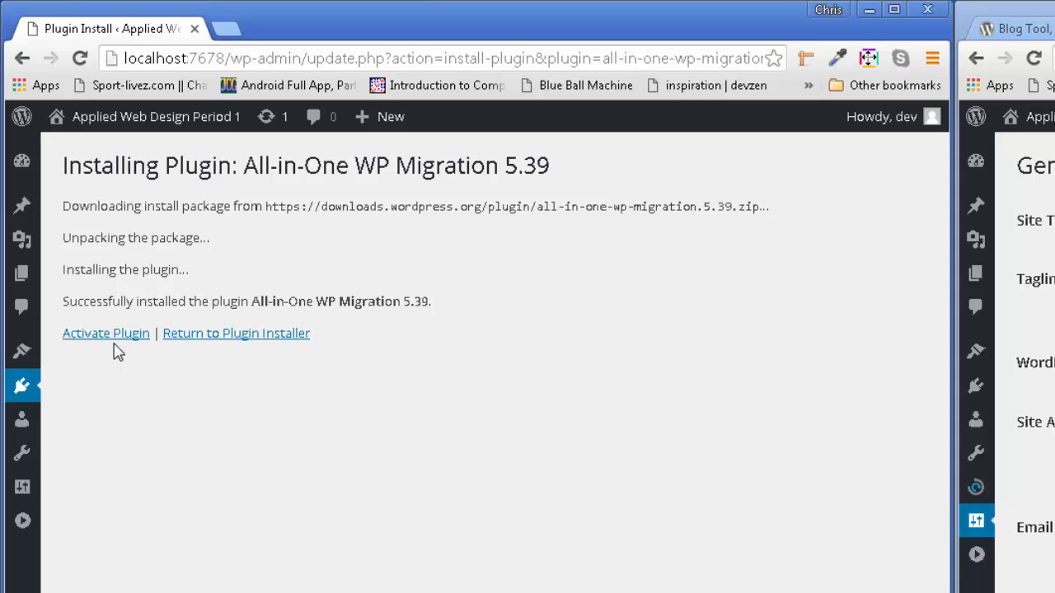
pyautogui.click(120, 342)
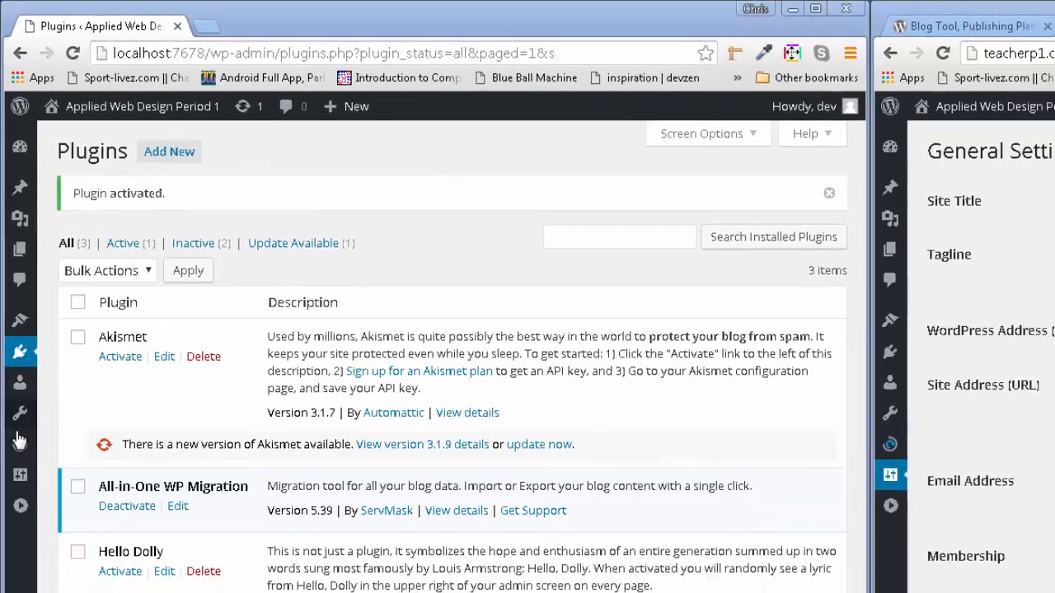
# - Open Settings > General on the localhost:7678 site, beside the live site's General Settings
pyautogui.moveTo(23, 486)
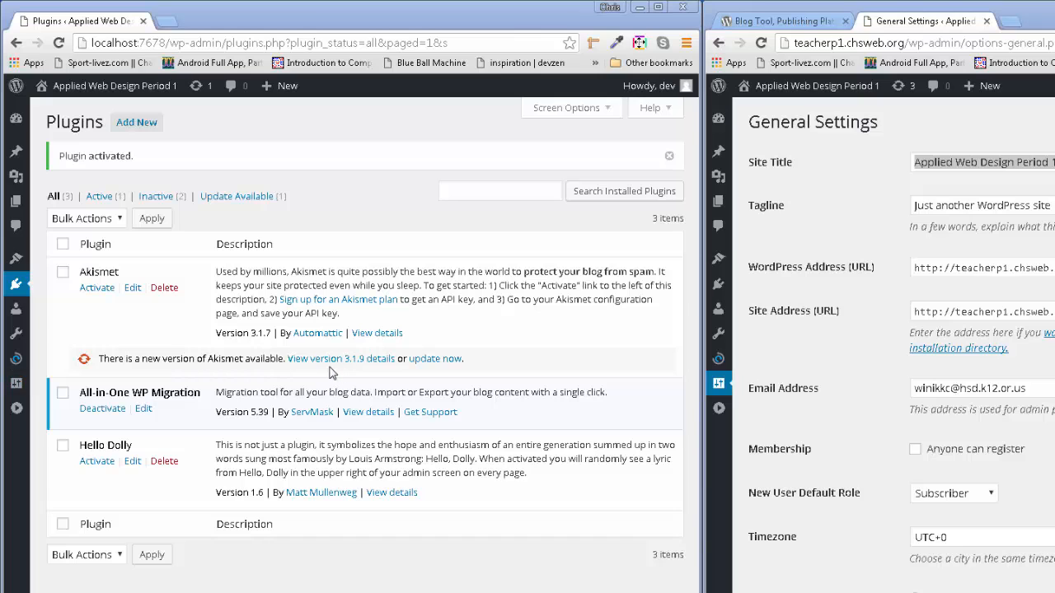
pyautogui.click(1048, 163)
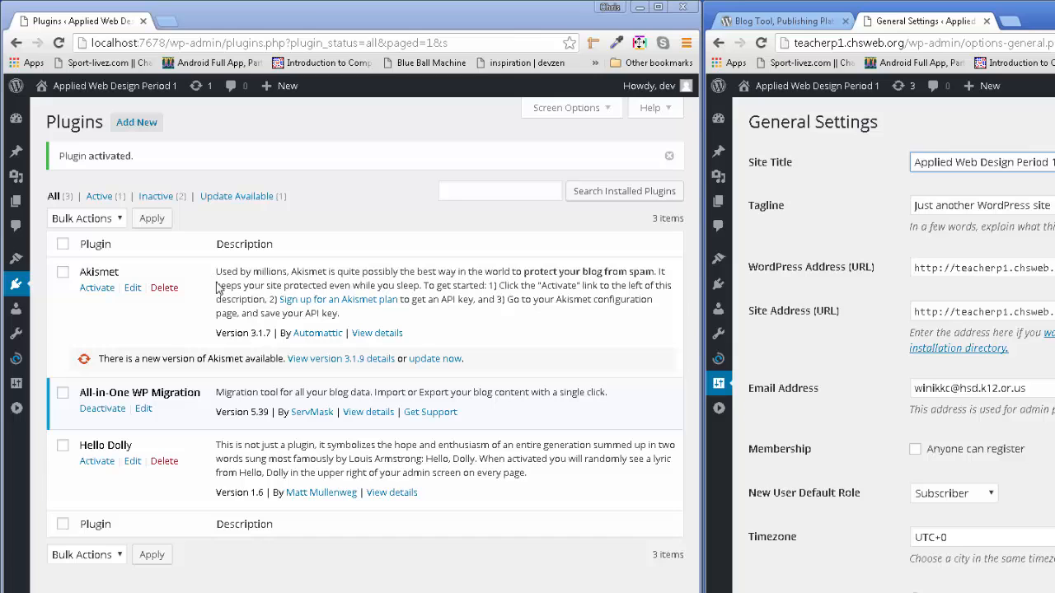
pyautogui.click(16, 393)
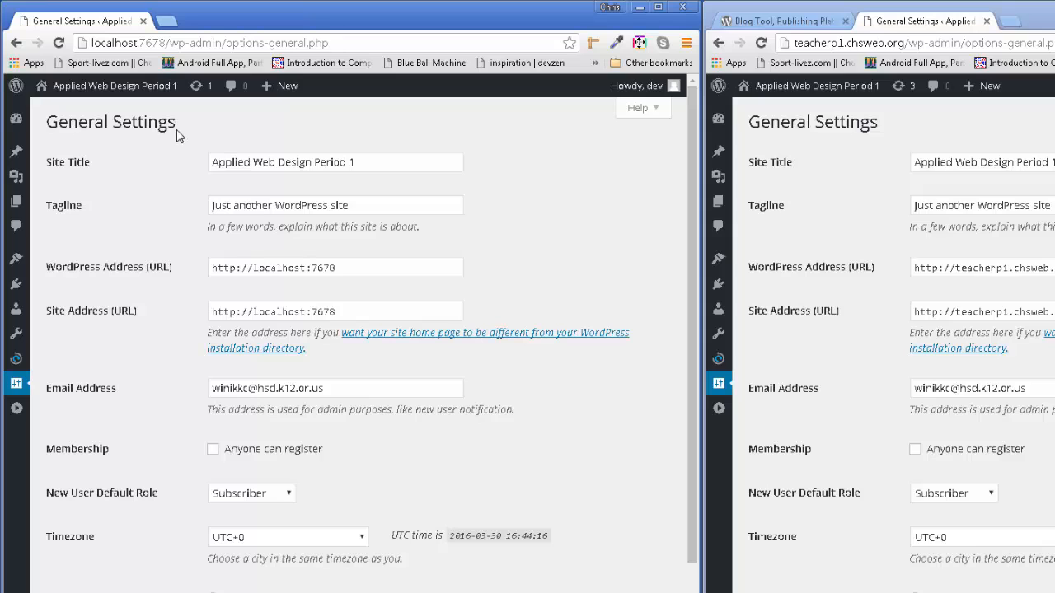
pyautogui.moveTo(365, 272); pyautogui.dragTo(214, 271)
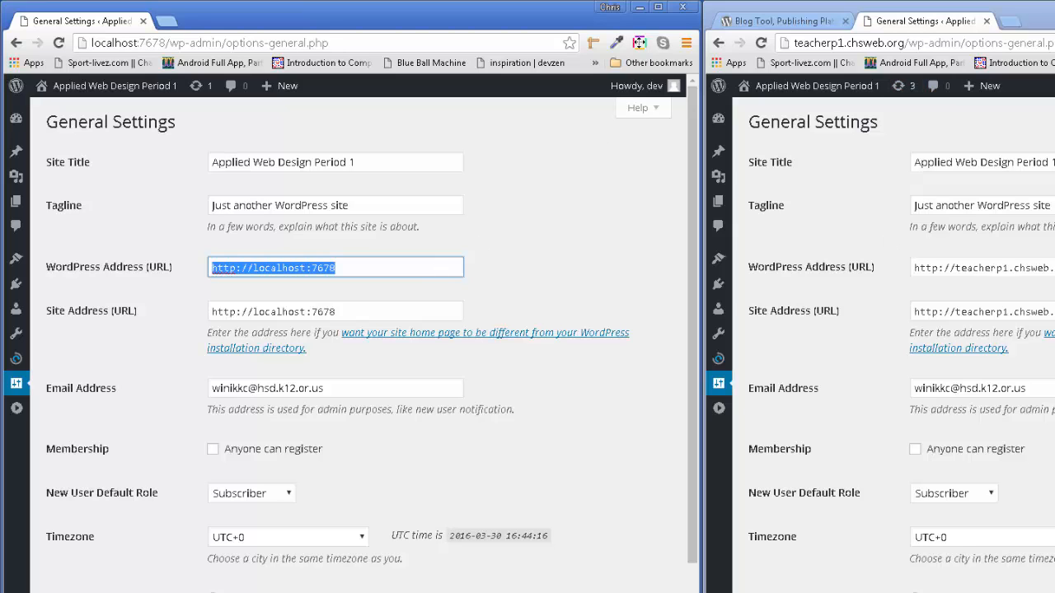
pyautogui.moveTo(1046, 268); pyautogui.dragTo(906, 262)
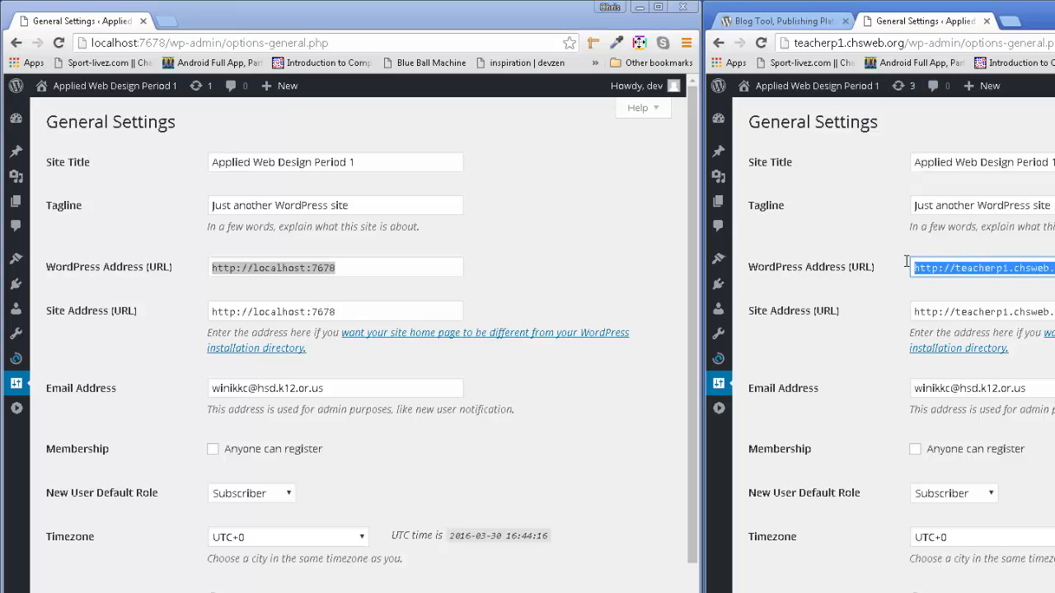
pyautogui.click(907, 265)
pyautogui.tripleClick(922, 268)
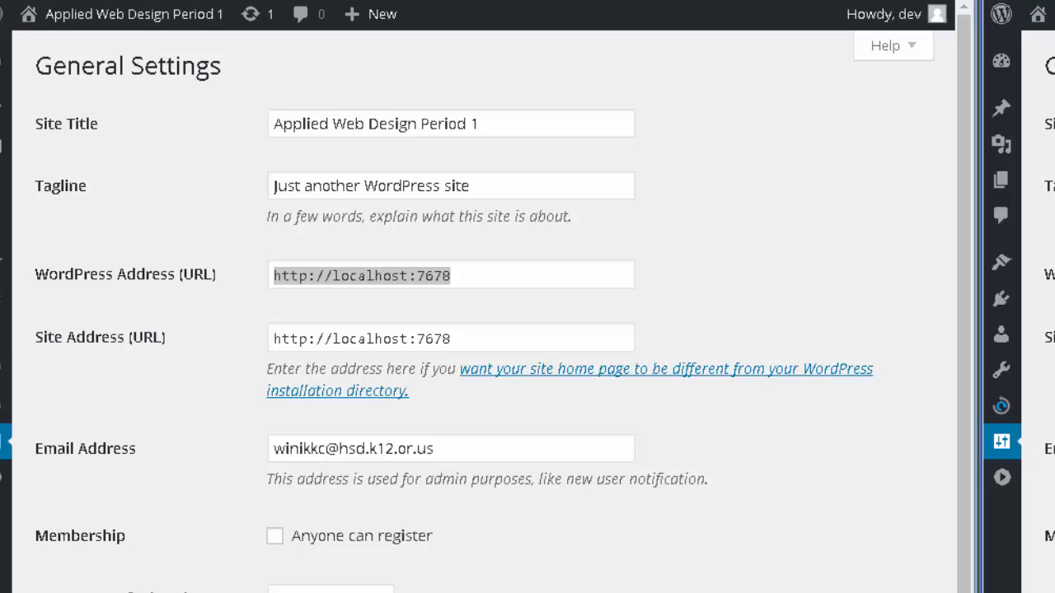
pyautogui.moveTo(1001, 403)
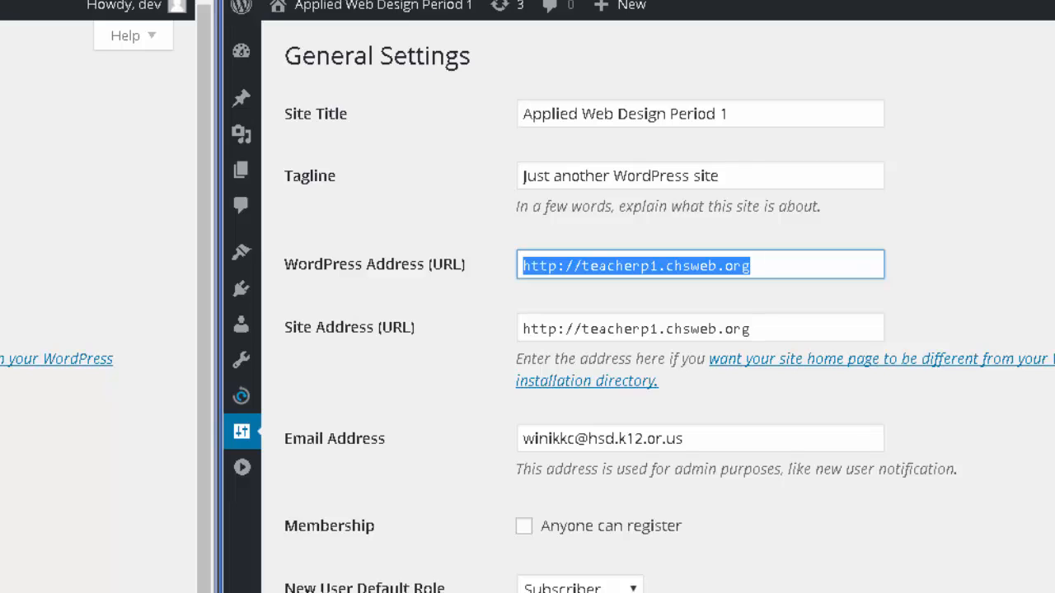
pyautogui.moveTo(244, 402)
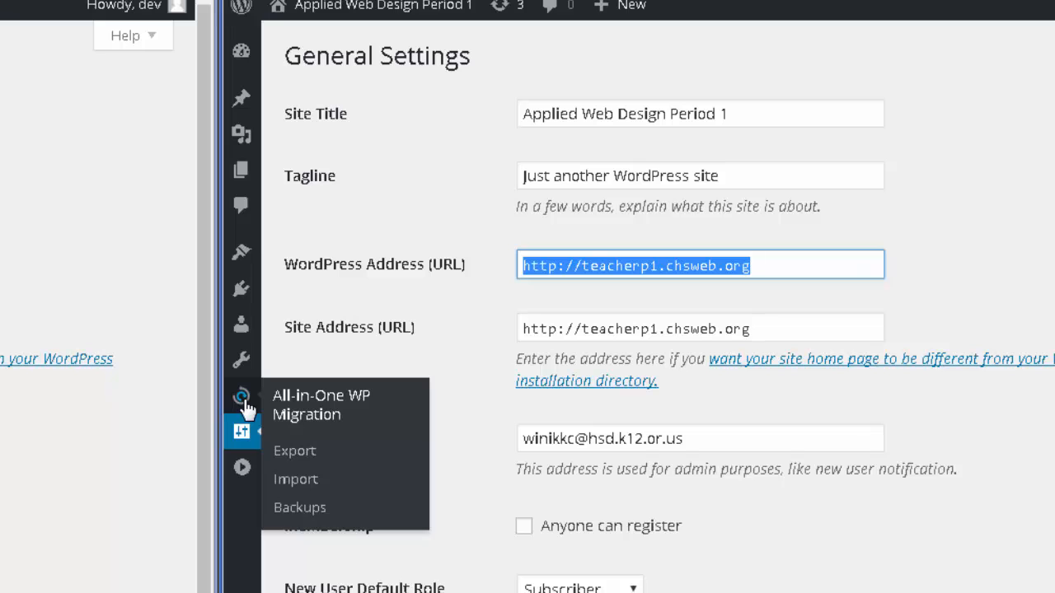
pyautogui.click(297, 452)
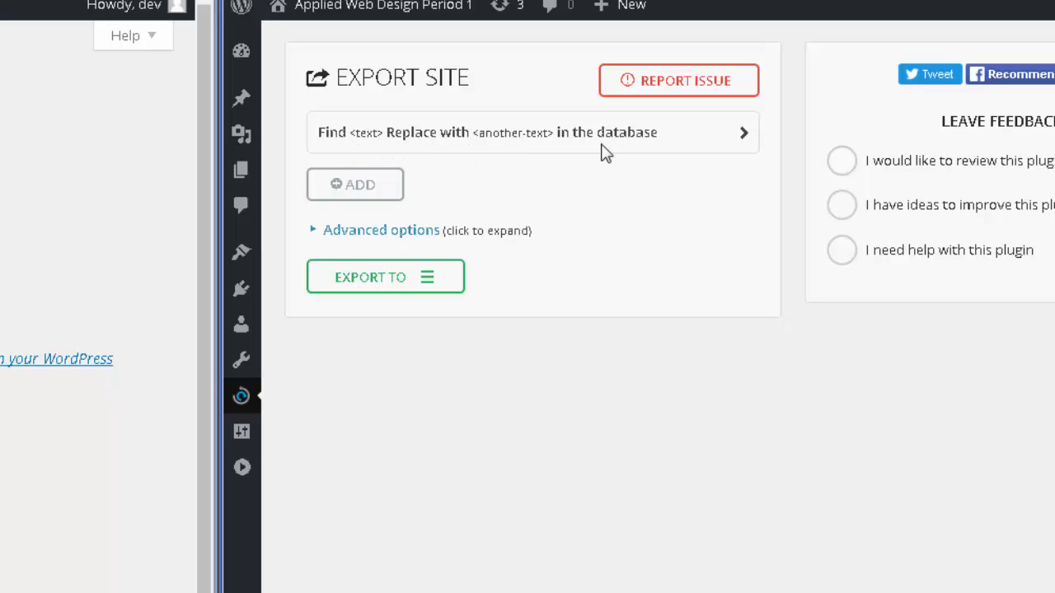
pyautogui.click(714, 138)
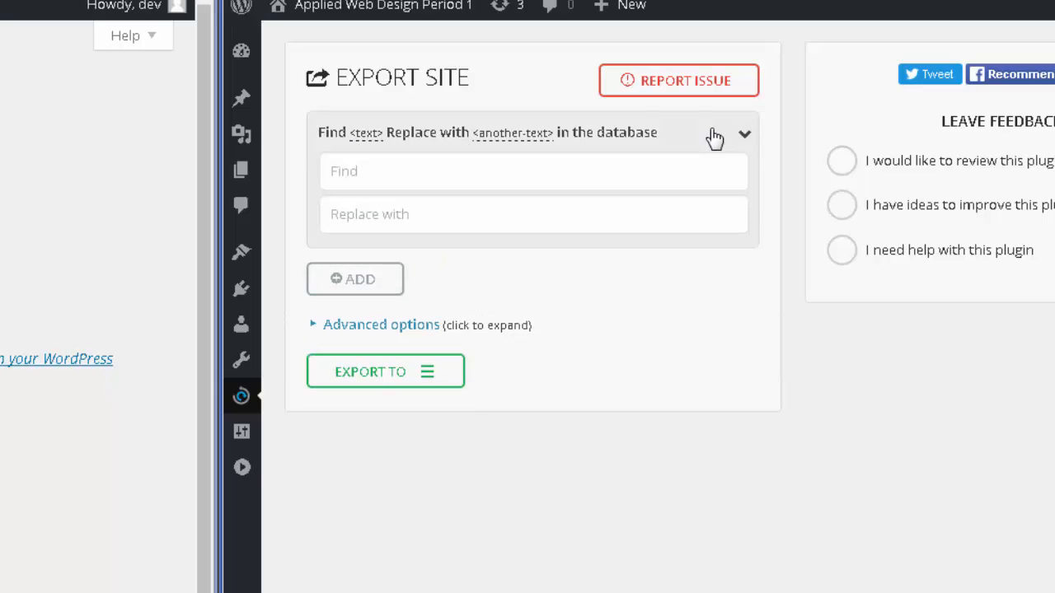
pyautogui.click(461, 177)
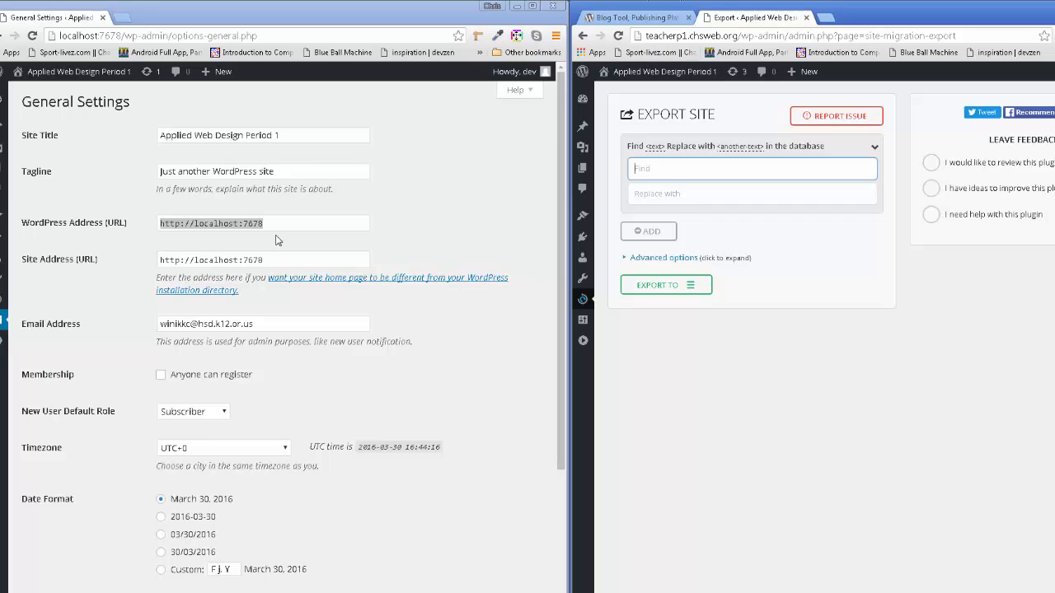
pyautogui.rightClick(189, 223)
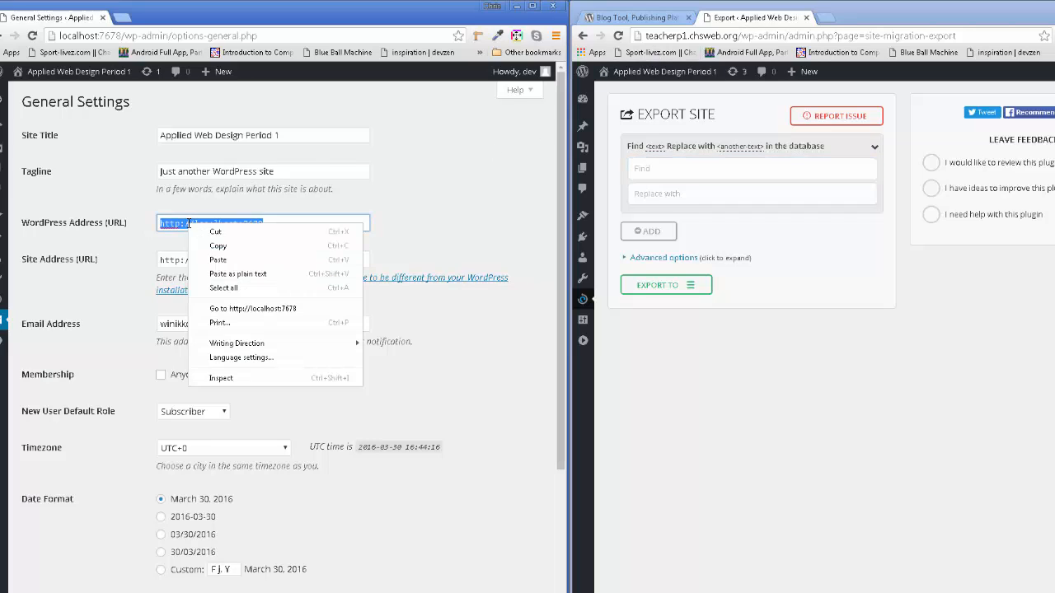
pyautogui.click(224, 242)
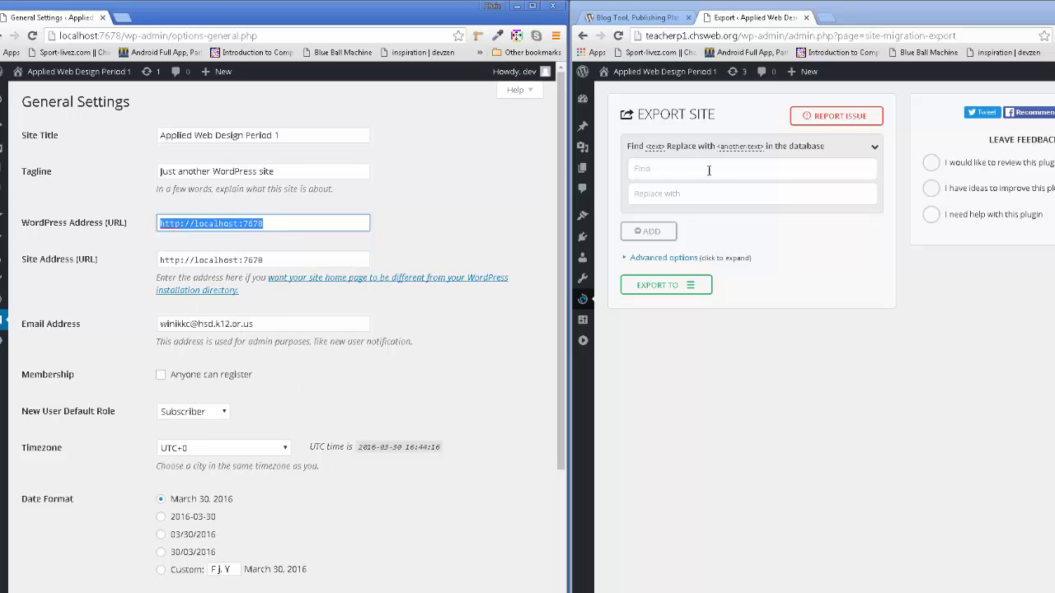
pyautogui.click(672, 199)
pyautogui.rightClick(671, 199)
pyautogui.click(715, 272)
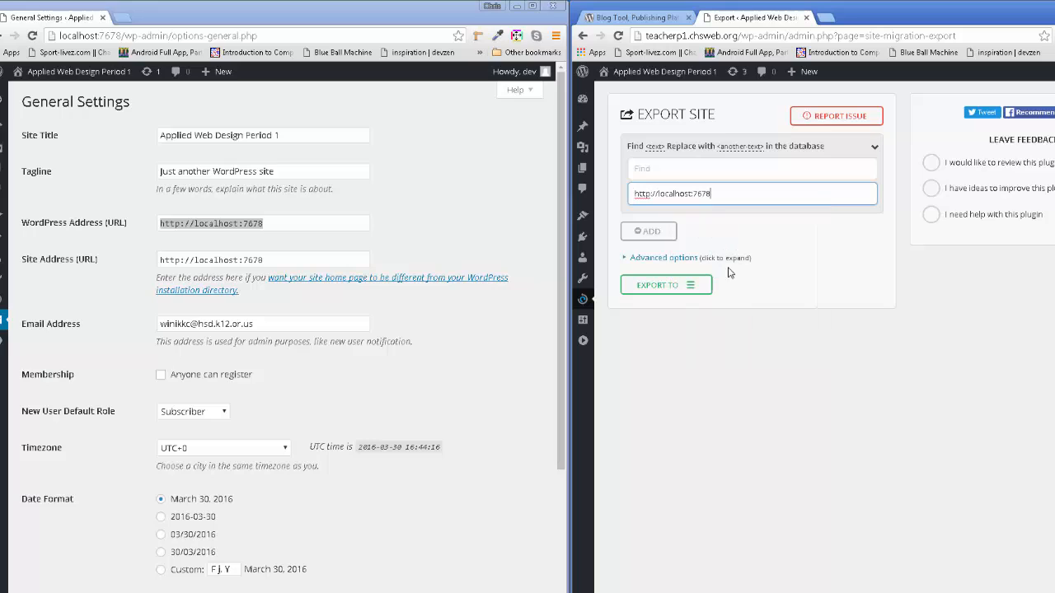
# - Abandon copying the live domain from the address bar and open the live site's General Settings
pyautogui.click(681, 171)
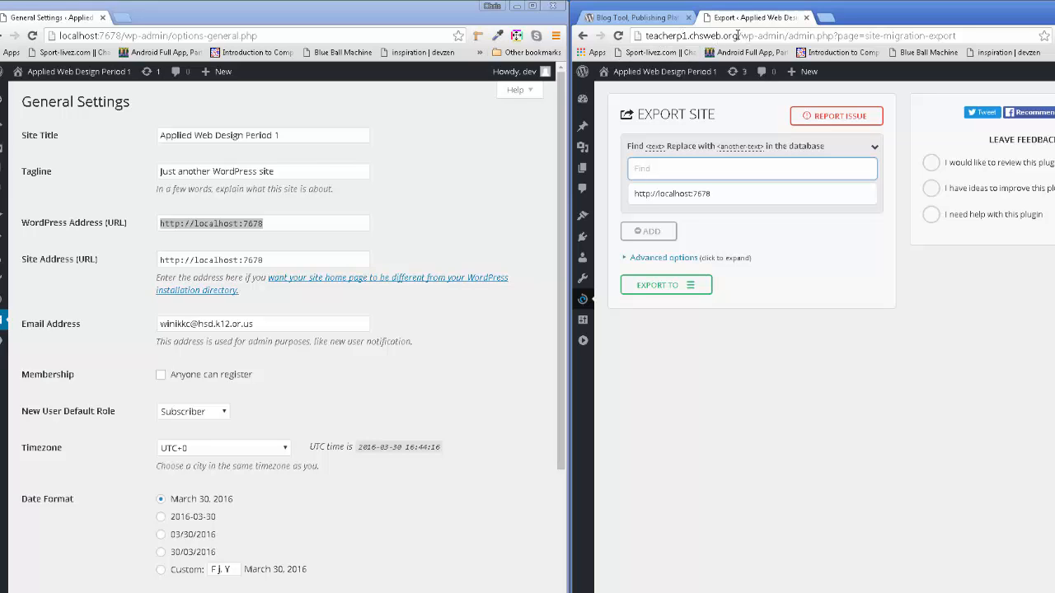
pyautogui.moveTo(737, 35); pyautogui.dragTo(627, 36)
pyautogui.rightClick(671, 37)
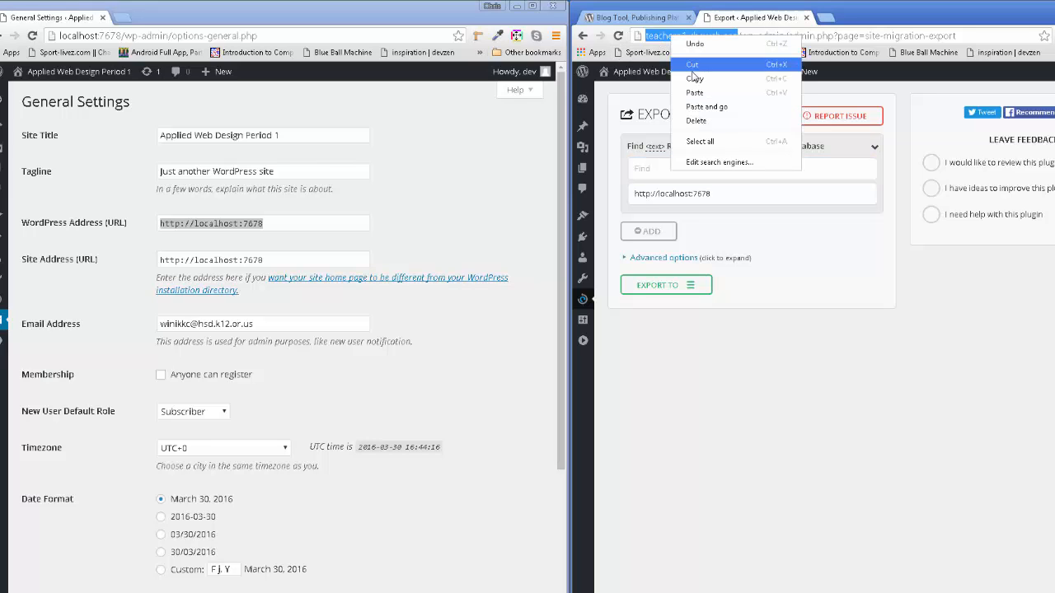
pyautogui.click(738, 468)
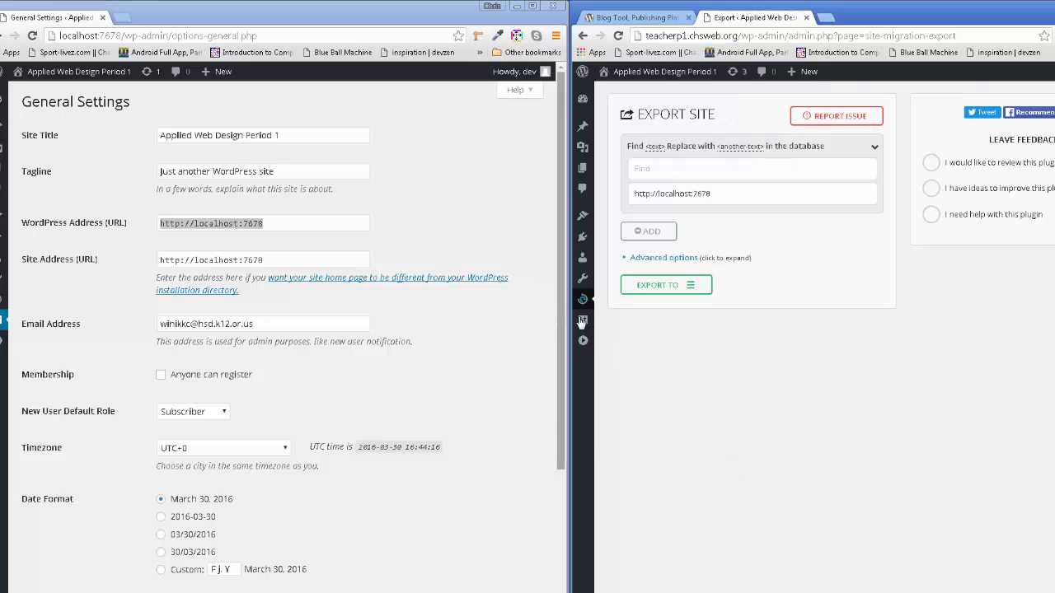
pyautogui.moveTo(588, 327)
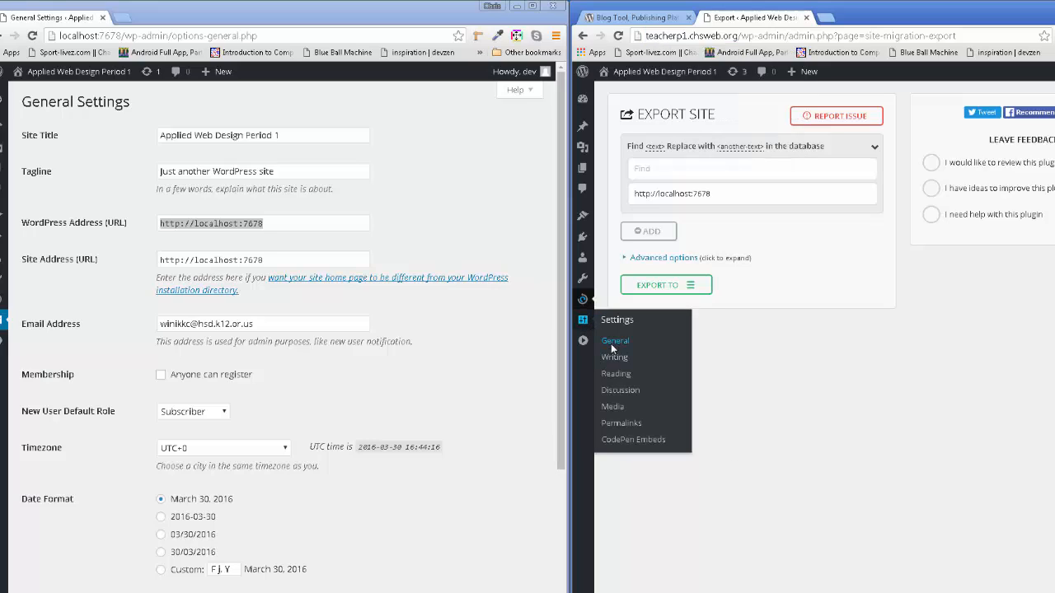
pyautogui.click(613, 341)
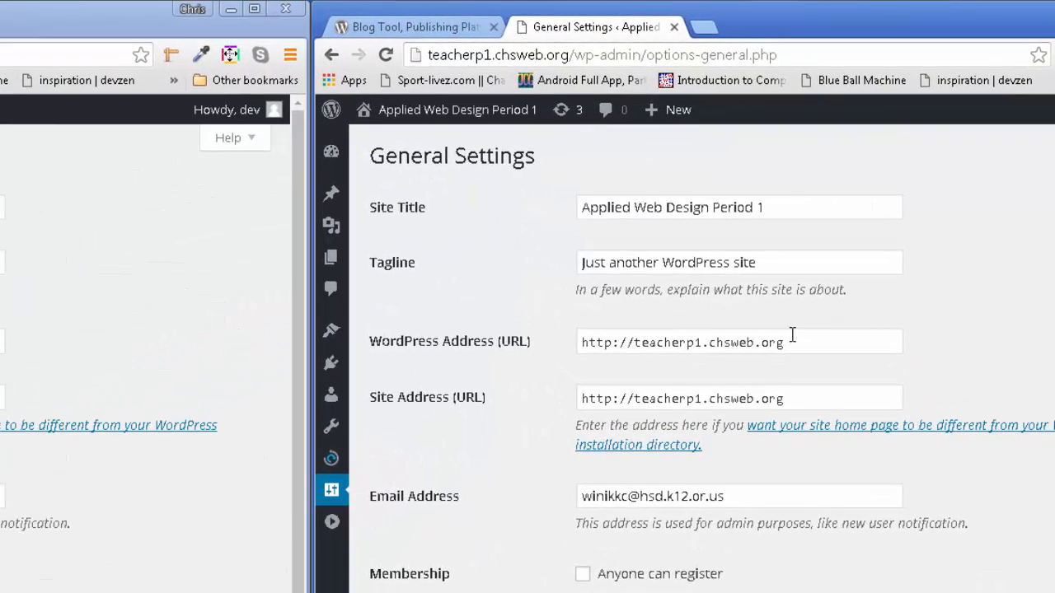
pyautogui.moveTo(800, 348); pyautogui.dragTo(419, 309)
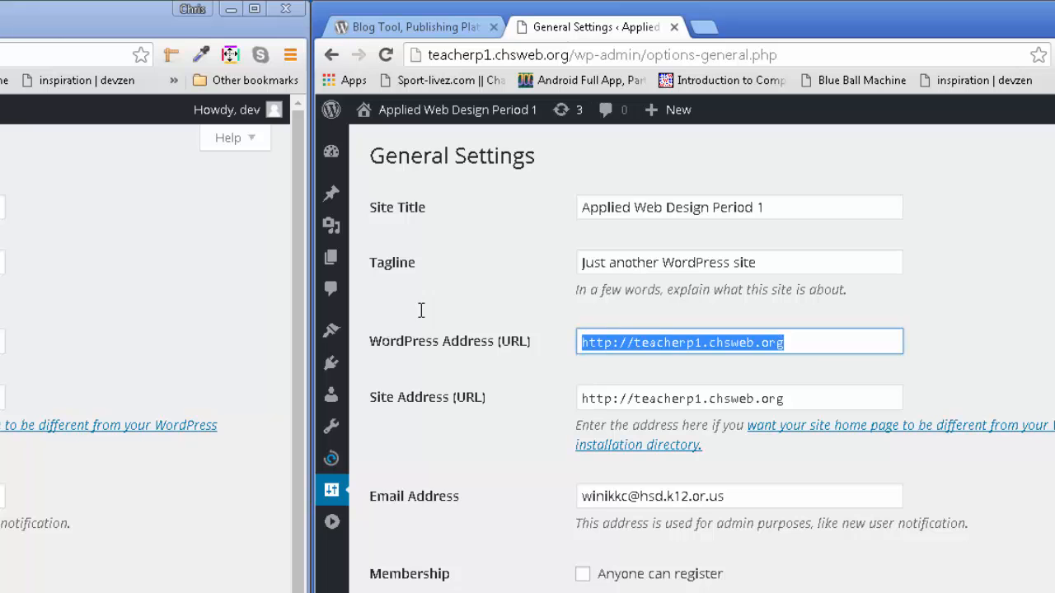
pyautogui.rightClick(671, 343)
pyautogui.click(699, 379)
pyautogui.moveTo(332, 472)
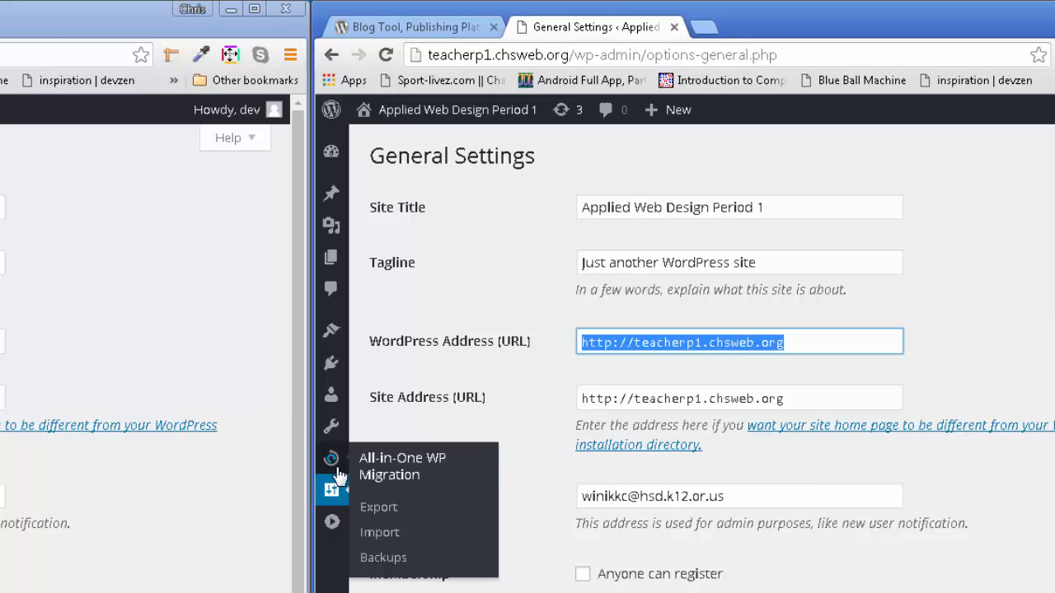
pyautogui.click(386, 519)
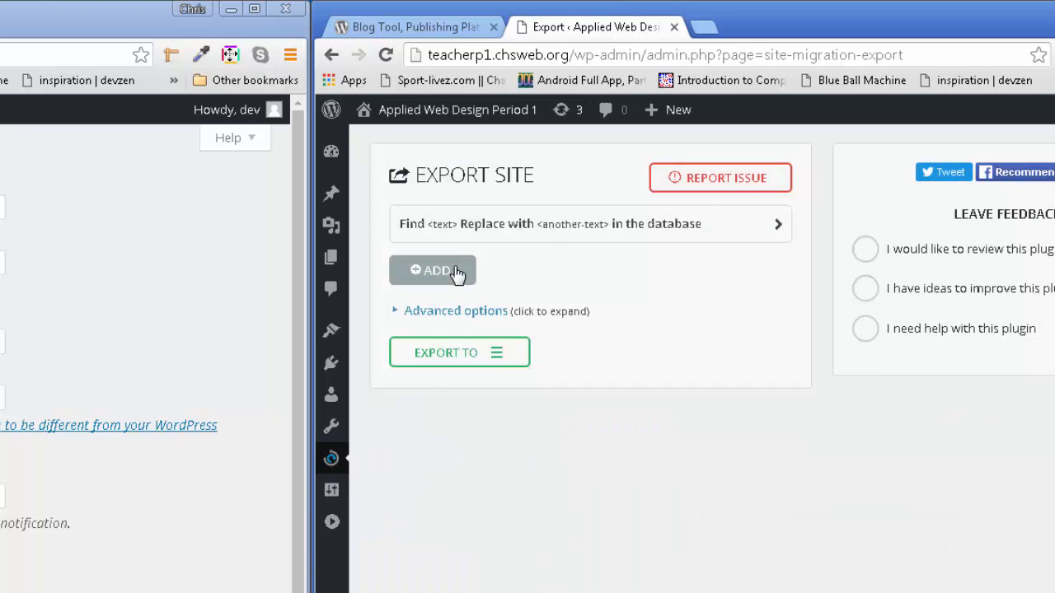
pyautogui.click(436, 271)
pyautogui.click(467, 306)
pyautogui.rightClick(468, 308)
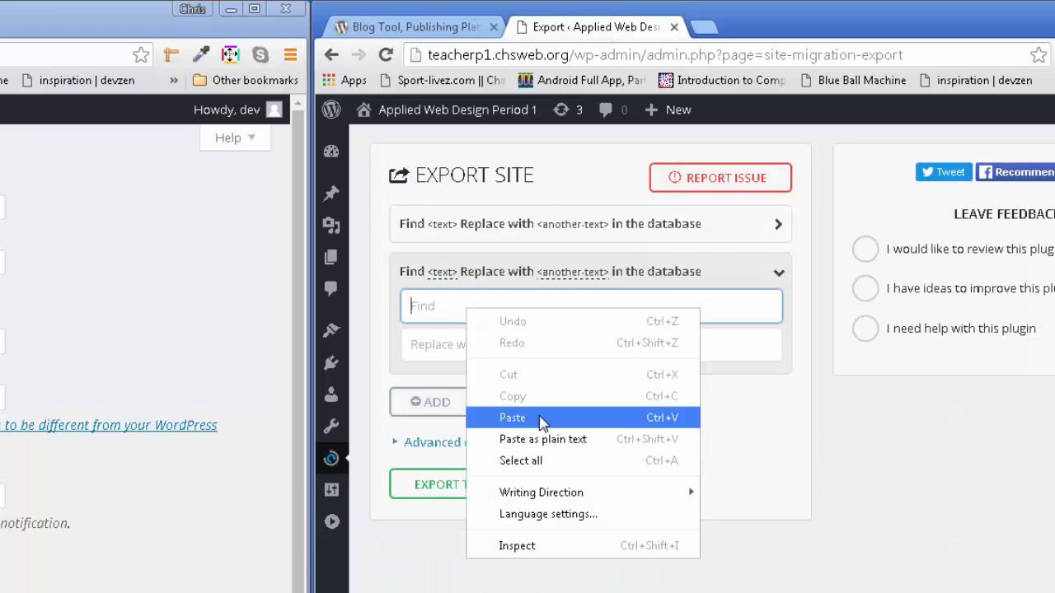
pyautogui.click(499, 415)
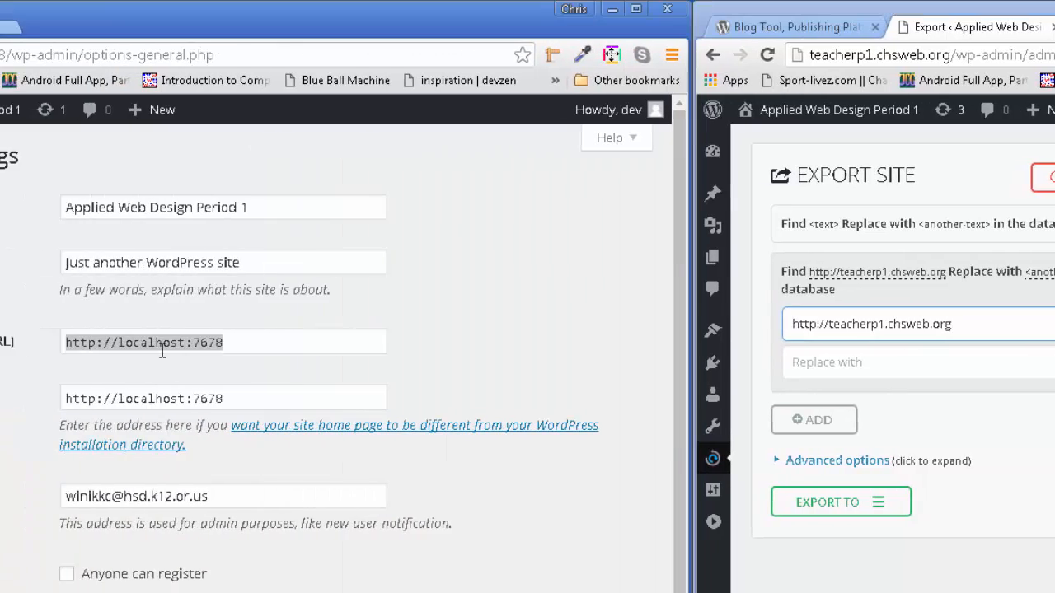
pyautogui.rightClick(163, 350)
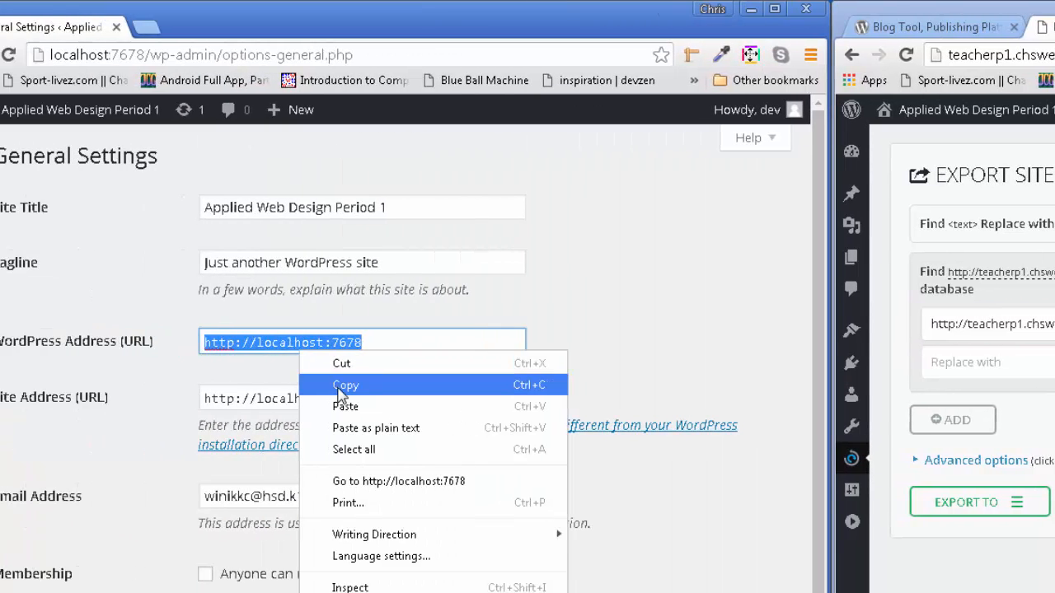
pyautogui.click(341, 386)
pyautogui.rightClick(899, 368)
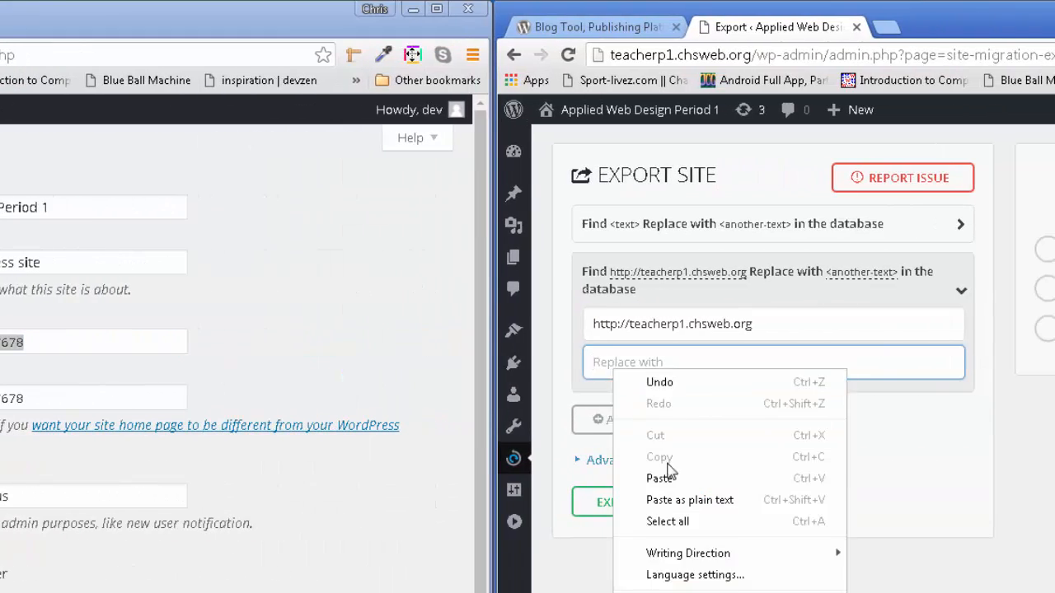
pyautogui.click(985, 482)
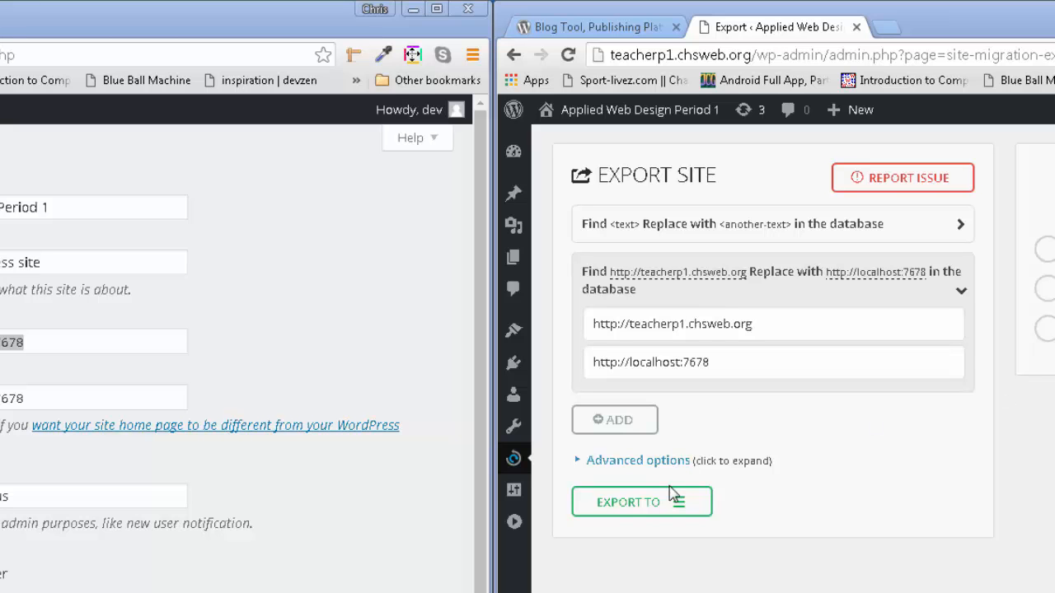
pyautogui.click(681, 511)
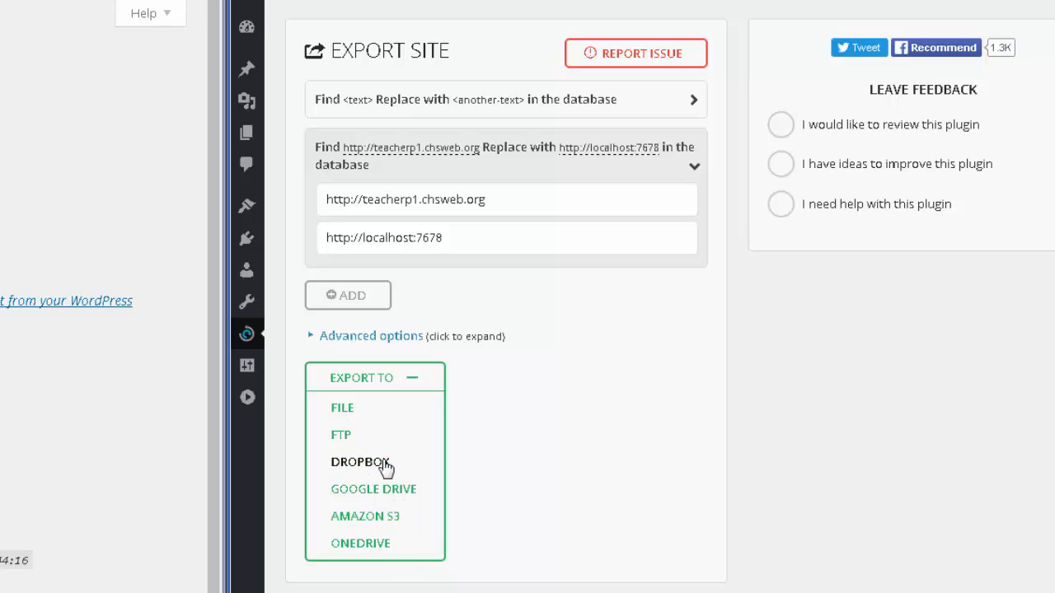
# - Export the live site to a .wpress file for download
pyautogui.click(343, 410)
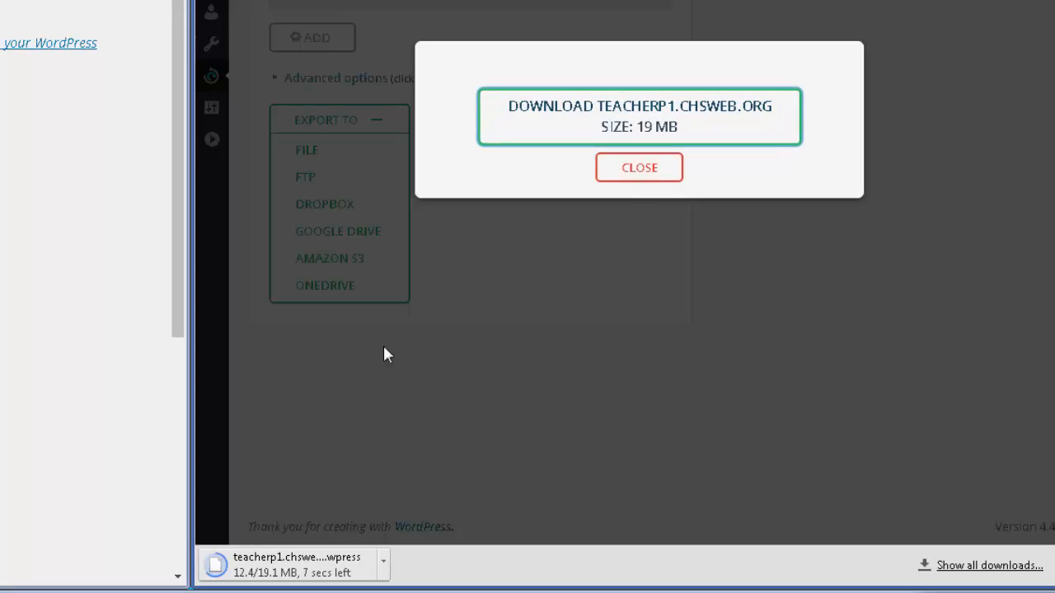
# - Close the download dialog and open All-in-One WP Migration > Import on the local site
pyautogui.click(644, 170)
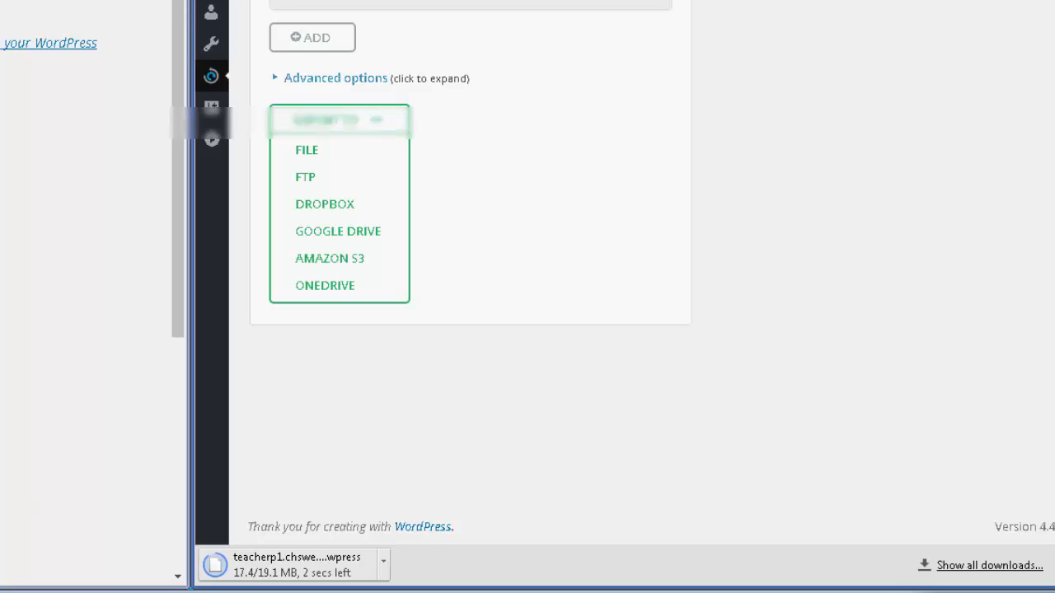
pyautogui.moveTo(16, 100)
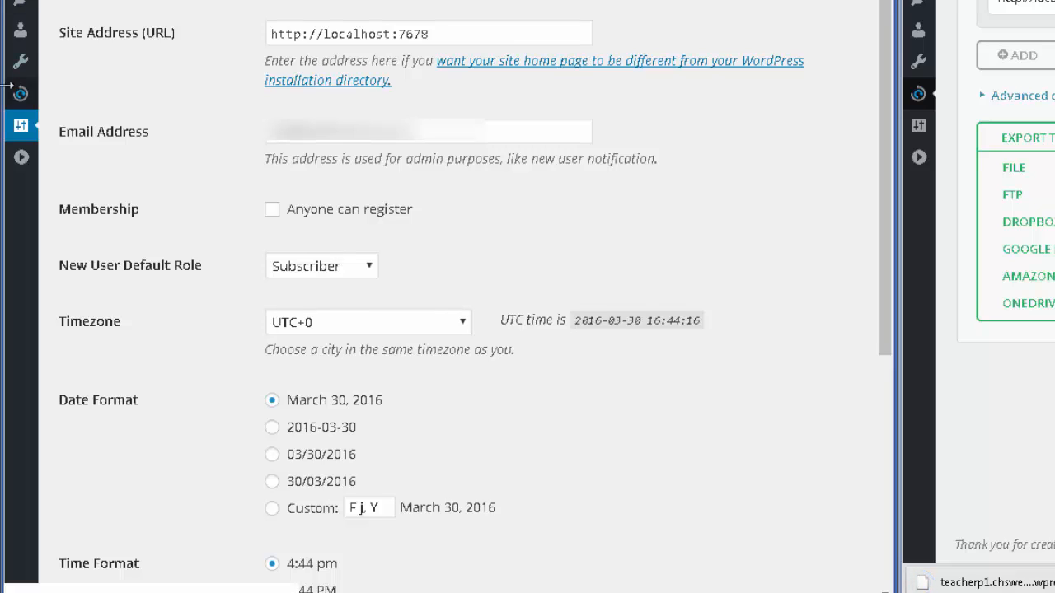
pyautogui.moveTo(18, 96)
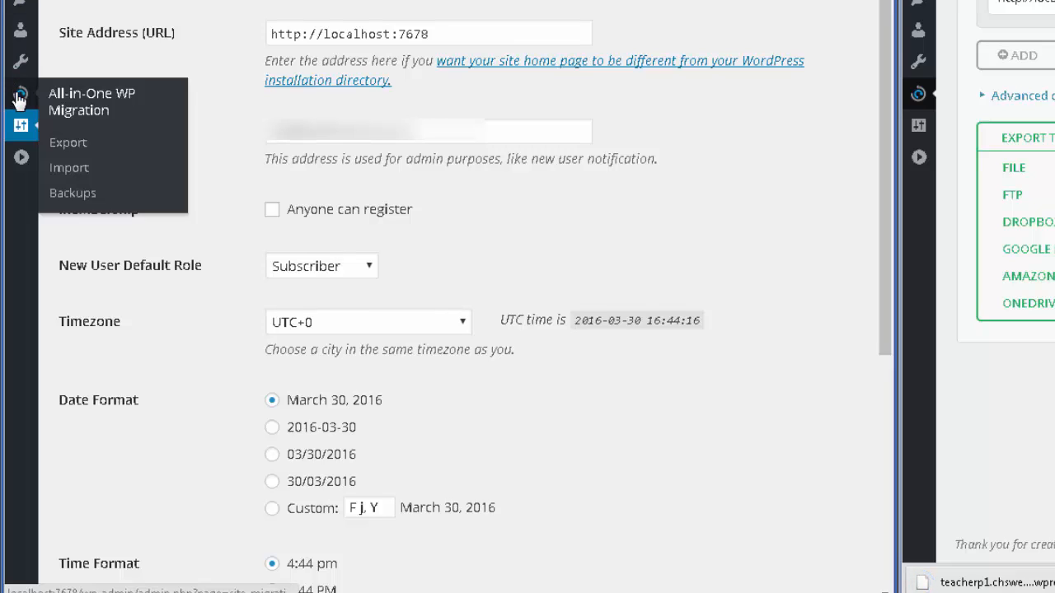
pyautogui.click(72, 176)
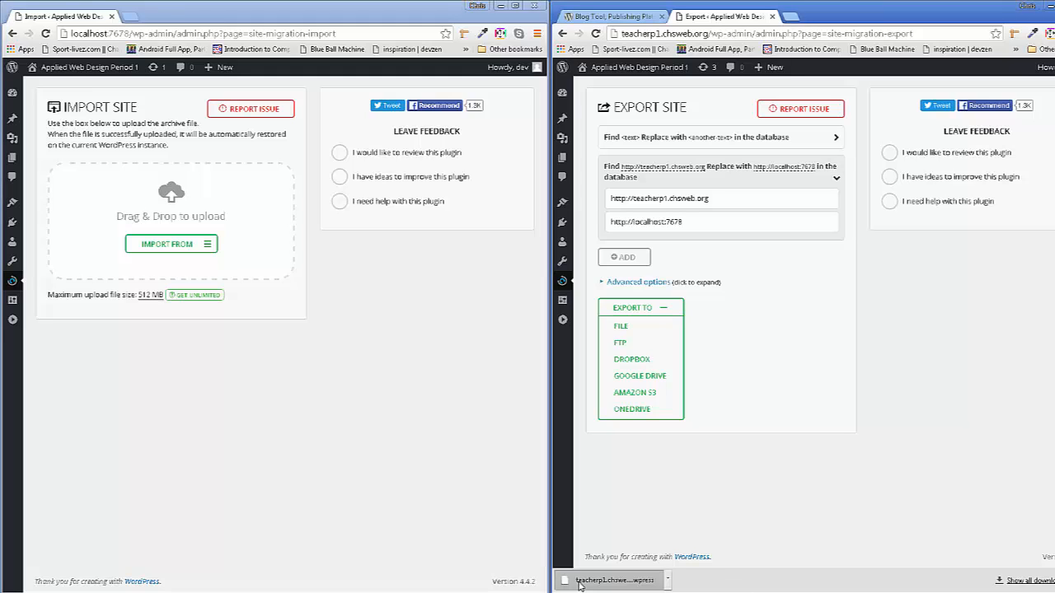
# - Drop the downloaded .wpress archive into the local import area and confirm the overwrite with CONTINUE
pyautogui.moveTo(579, 583); pyautogui.dragTo(171, 198)
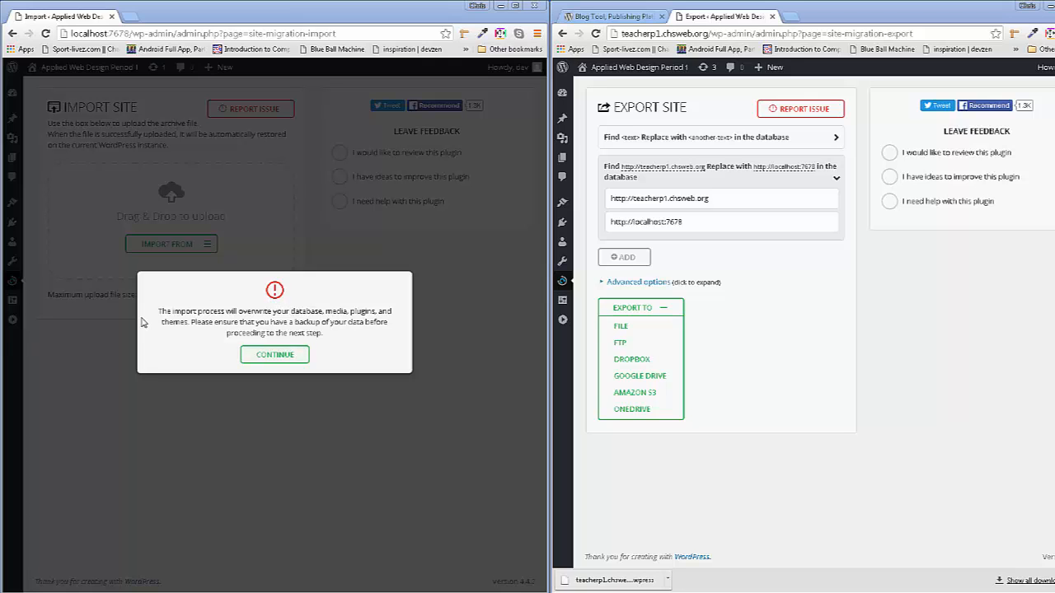
pyautogui.moveTo(156, 311); pyautogui.dragTo(342, 331)
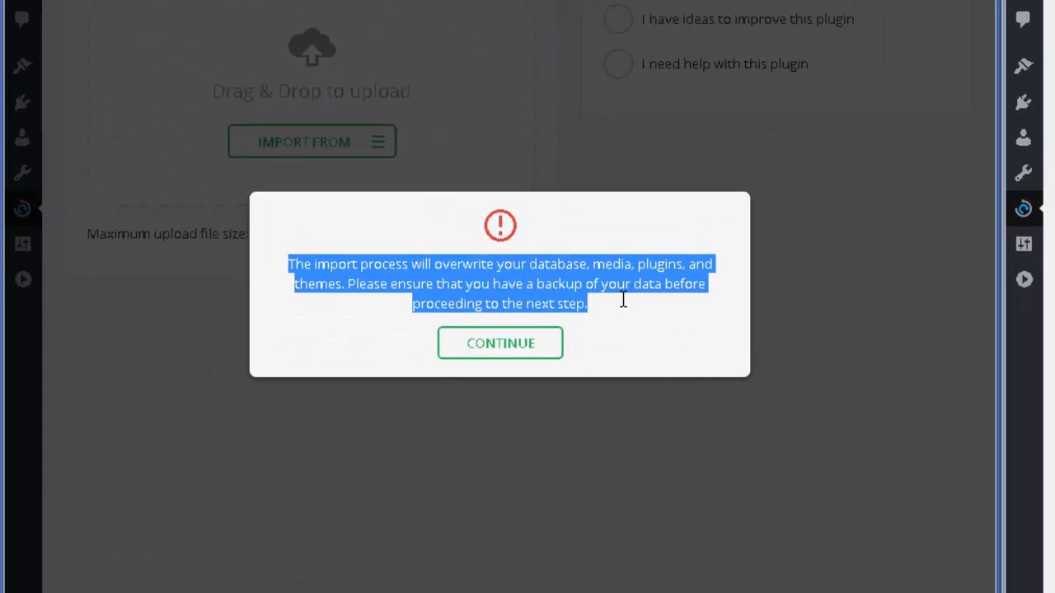
pyautogui.click(628, 317)
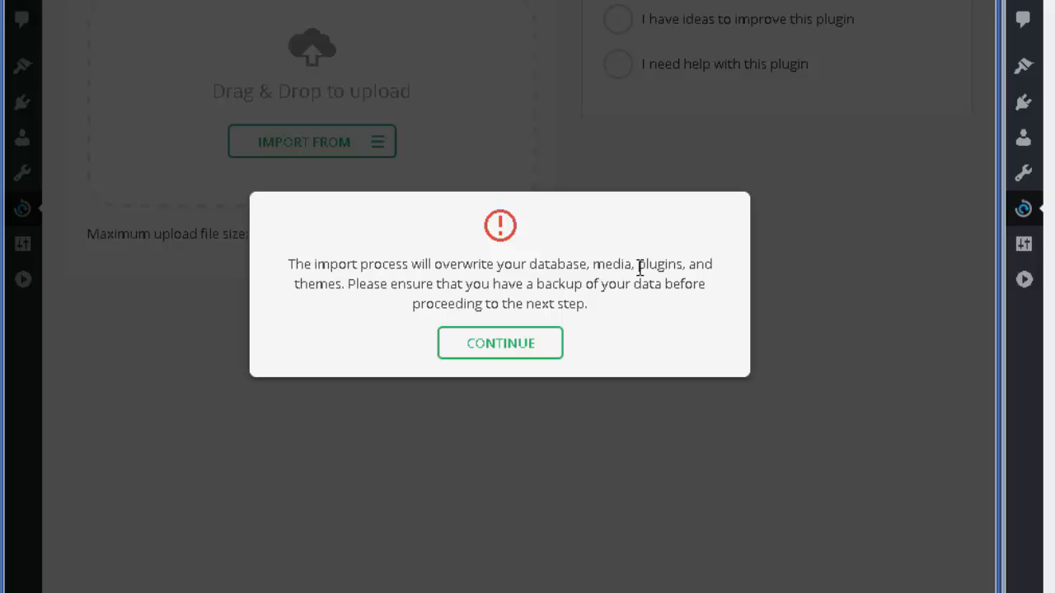
pyautogui.click(482, 344)
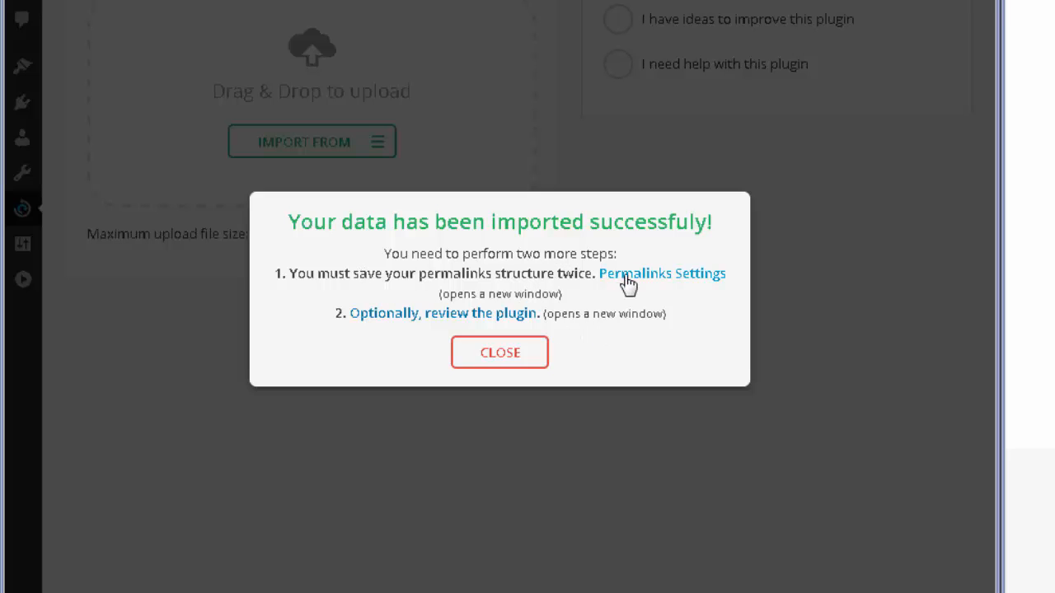
# - Follow the Permalinks Settings link from the import success dialog
pyautogui.click(628, 283)
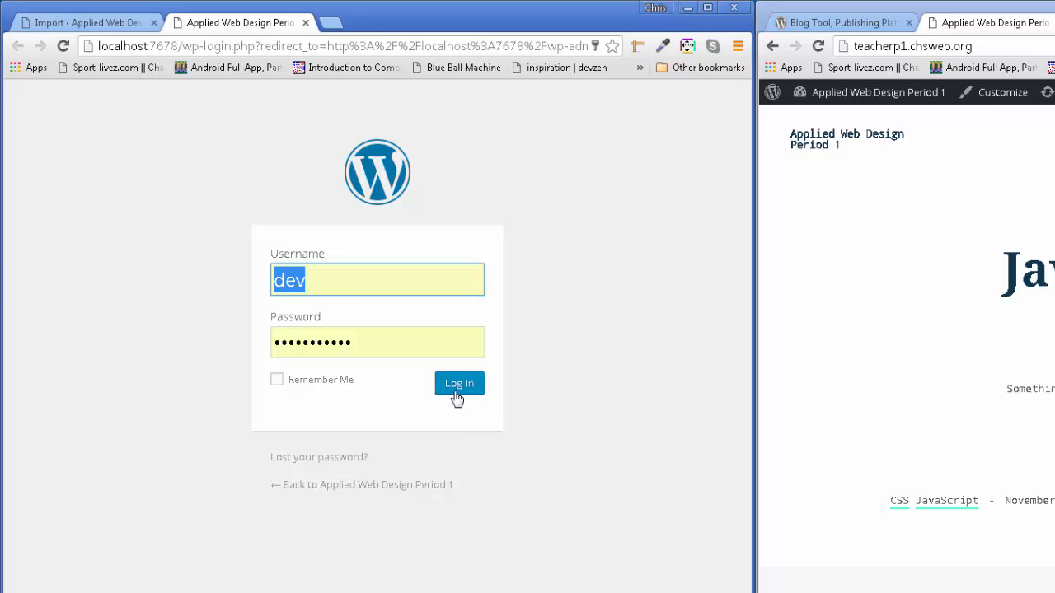
# - Log back in to the local site and save its permalink structure
pyautogui.click(456, 397)
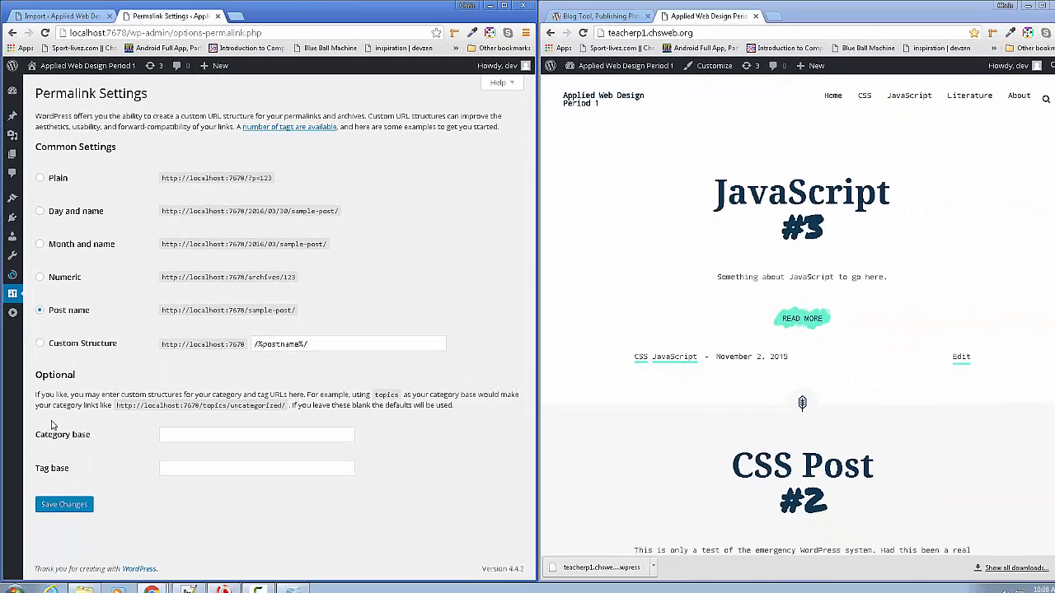
pyautogui.click(63, 505)
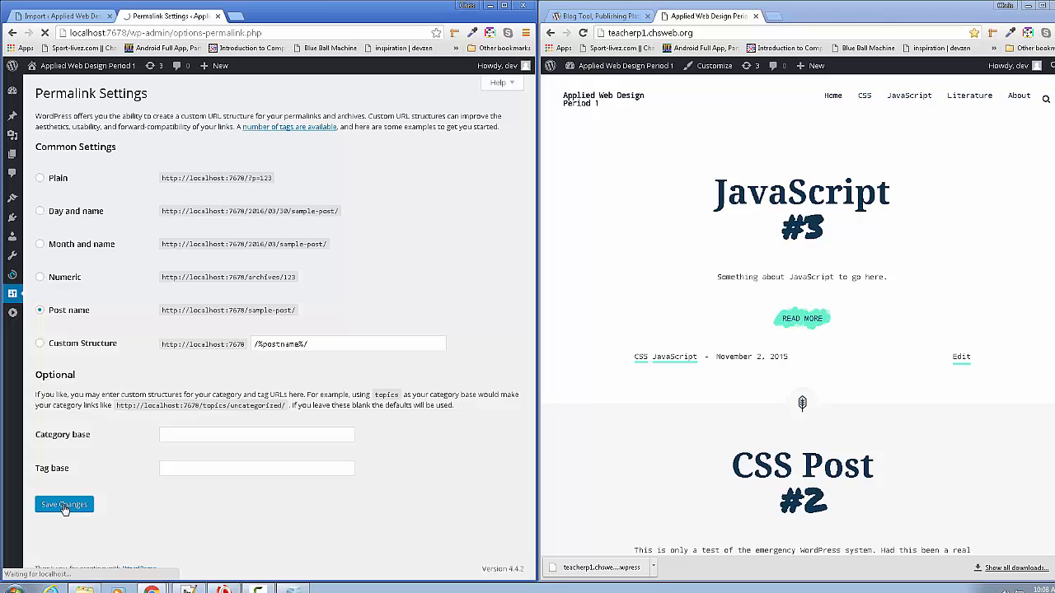
pyautogui.moveTo(64, 71)
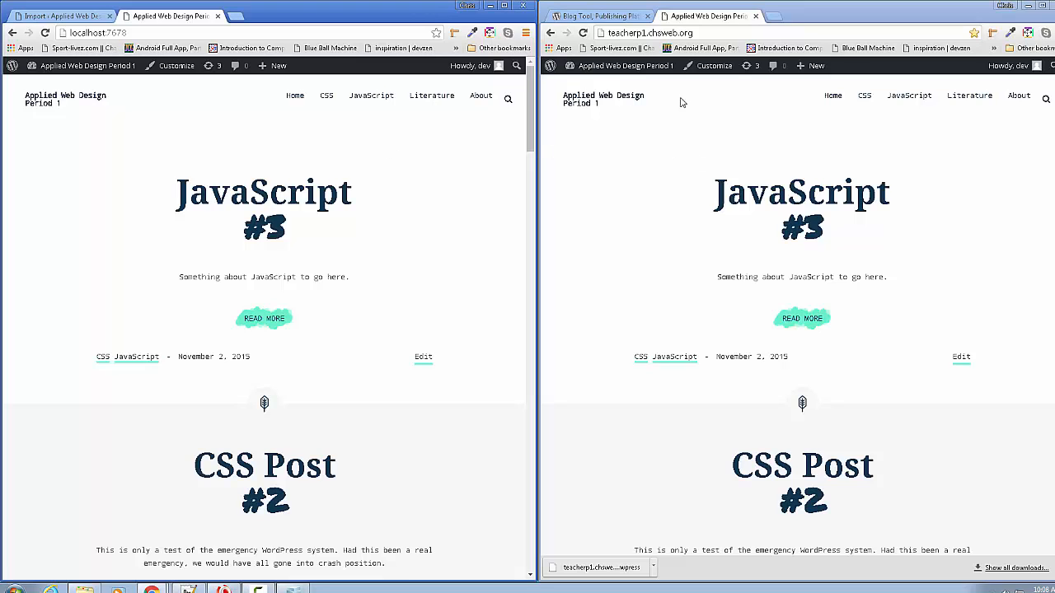
# - Open the local site's Updates page to see the Akismet 3.1.9 update and newer Alexandria and Avoca themes
pyautogui.click(208, 68)
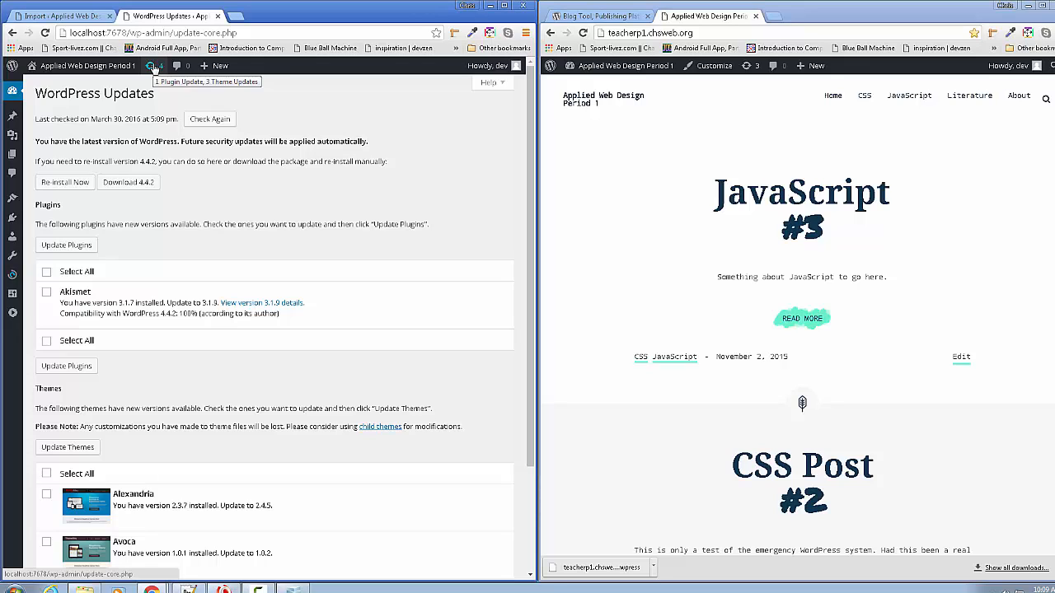
# - Update Akismet to 3.1.9, then select all themes and update Alexandria, Avoca and Twenty Fifteen
pyautogui.click(328, 32)
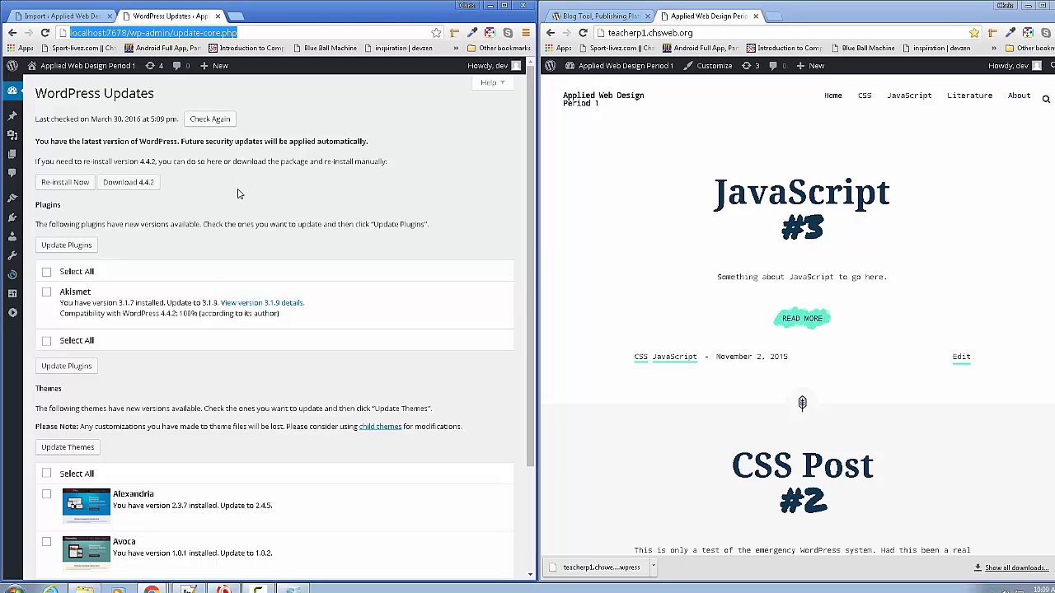
pyautogui.click(64, 247)
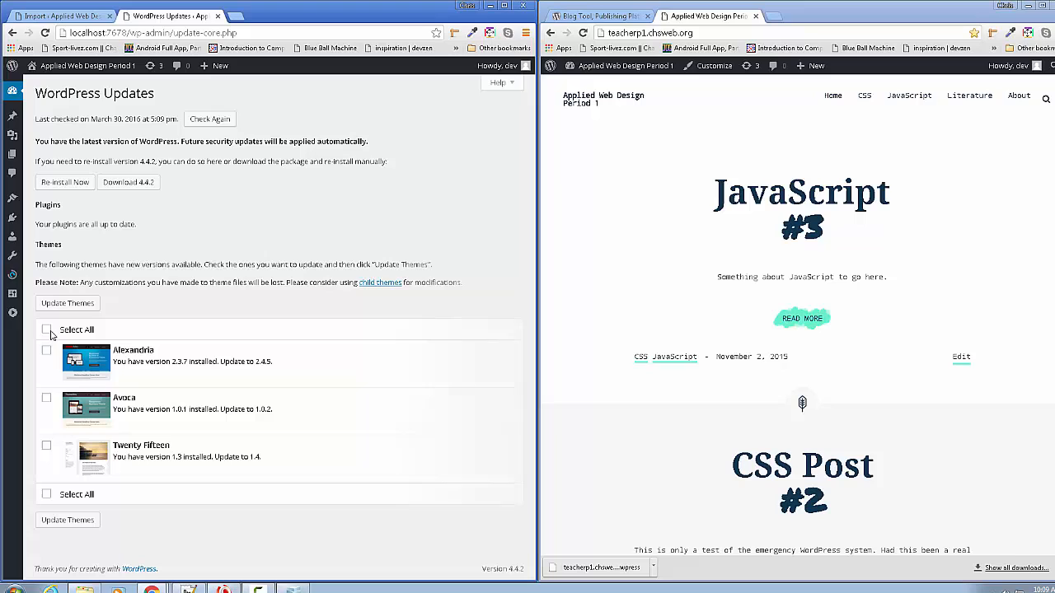
pyautogui.click(47, 330)
pyautogui.click(68, 305)
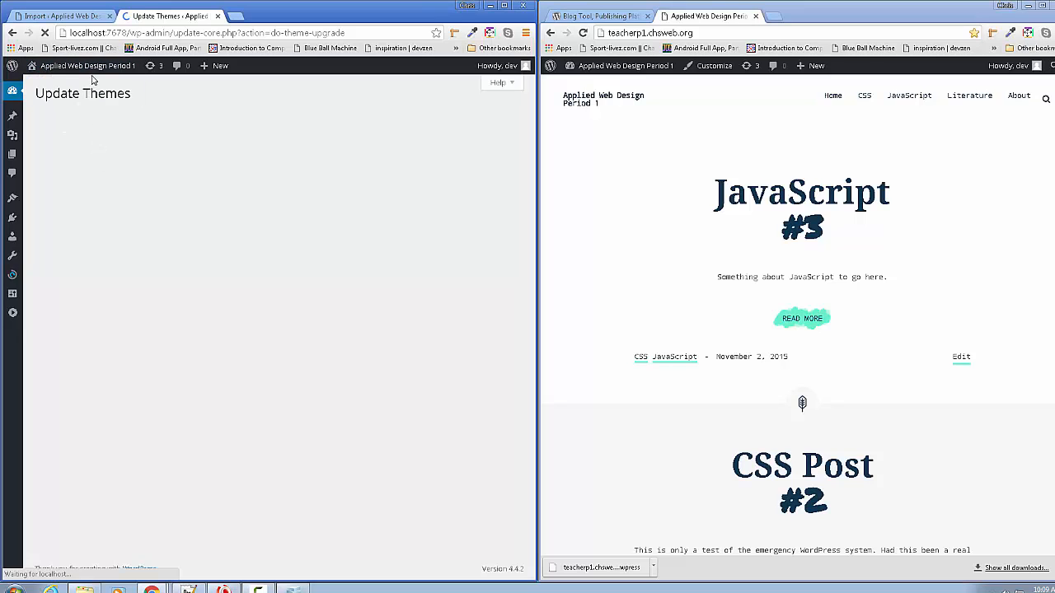
pyautogui.moveTo(94, 79)
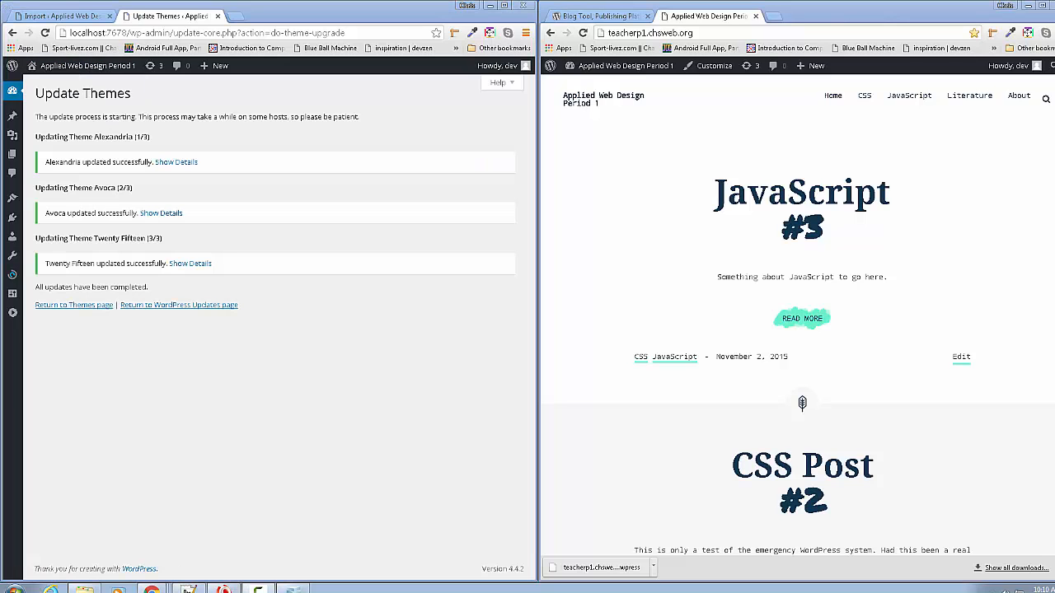
# - Recheck the Updates page shows everything current, then visit the localhost:7678 front page
pyautogui.moveTo(48, 68)
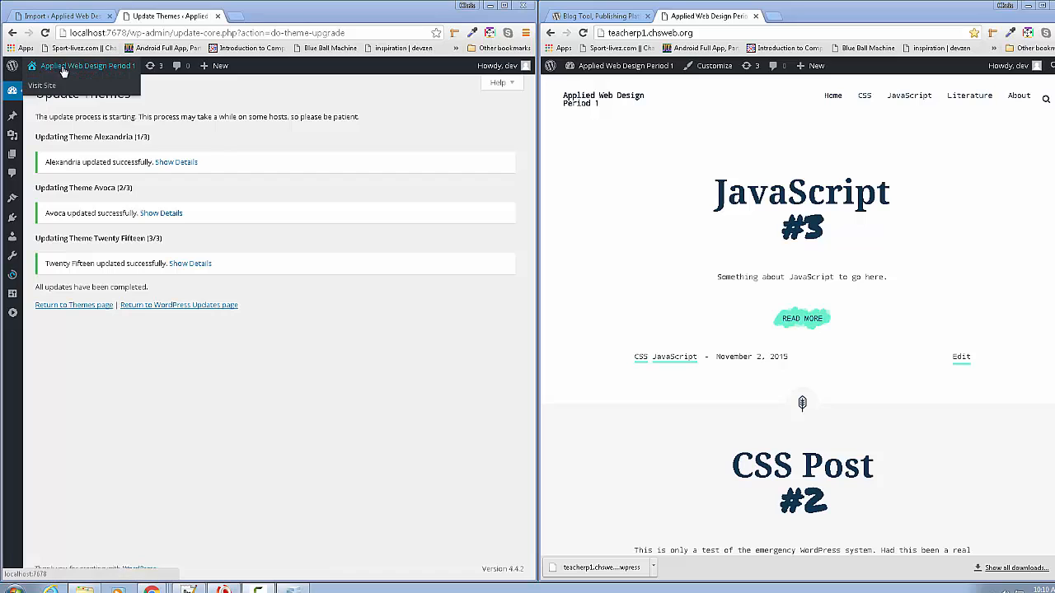
pyautogui.click(152, 66)
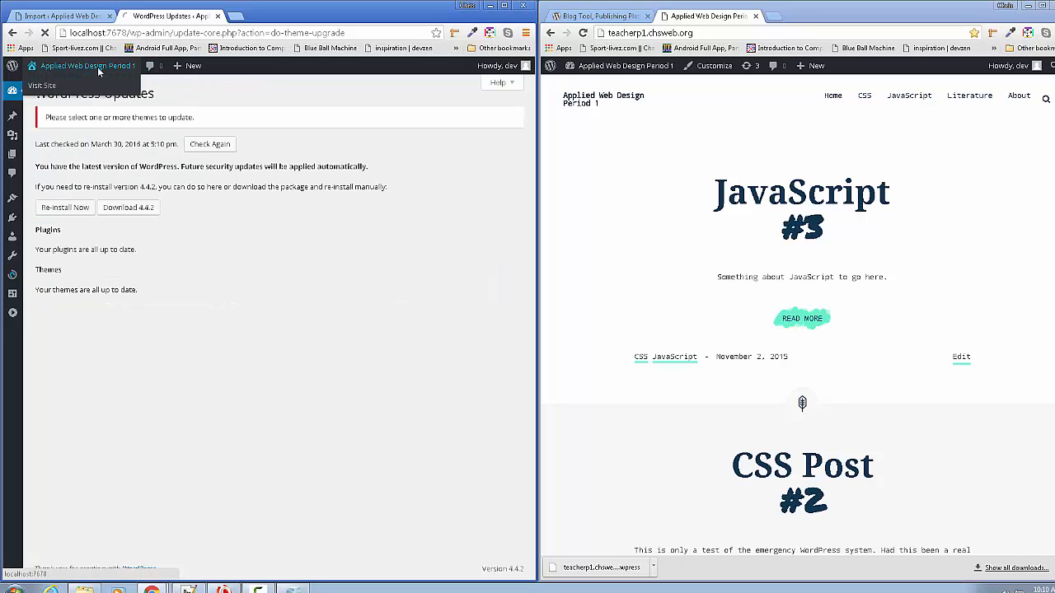
pyautogui.click(51, 72)
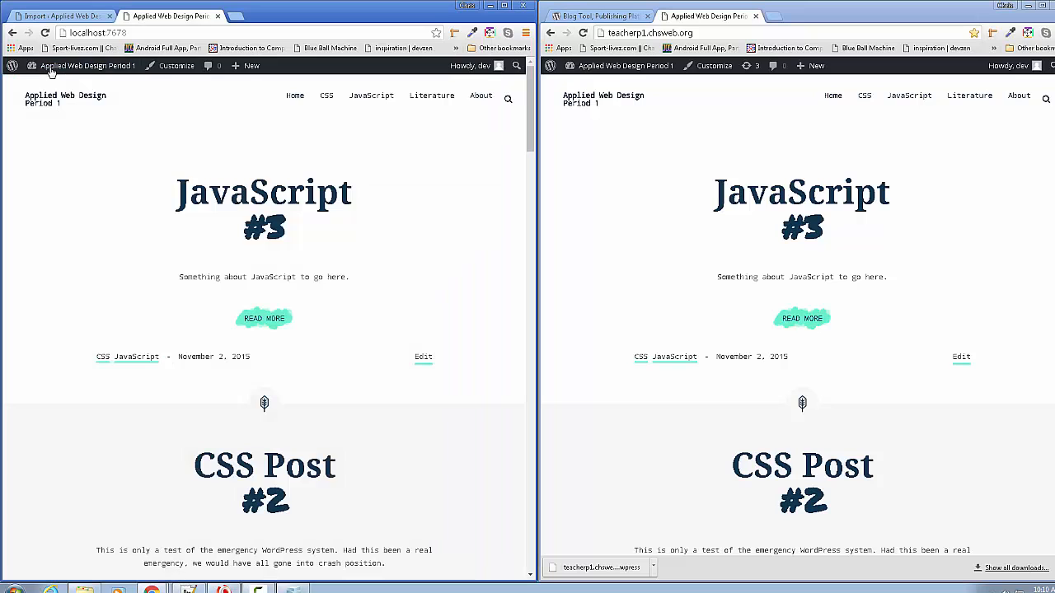
pyautogui.scroll(-4, 85, 196)
pyautogui.scroll(4, 90, 222)
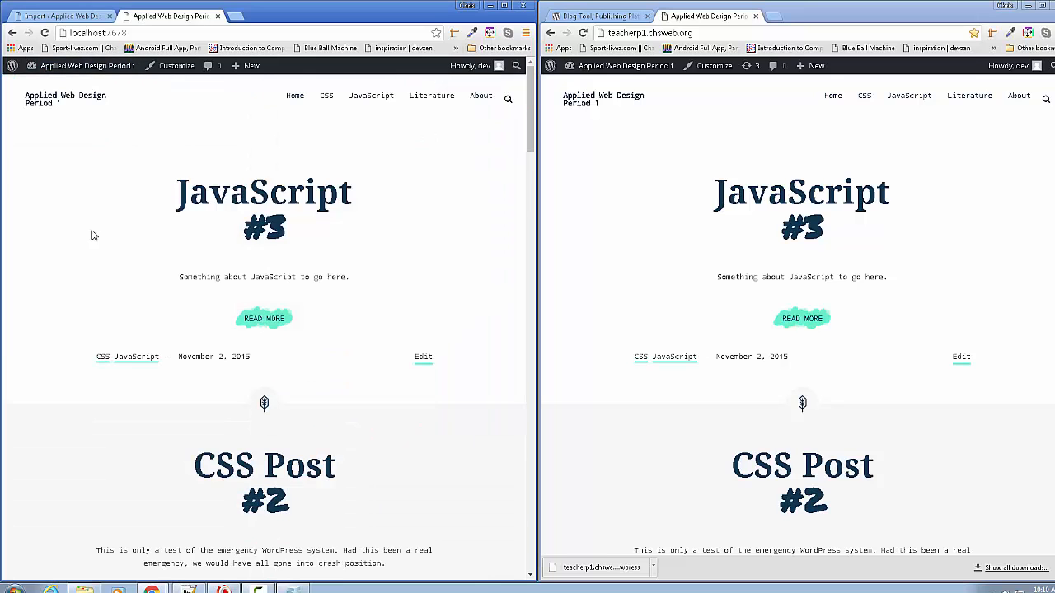
# - Browse the JavaScript #3 post, then the Text and Box Shadows post with its CodePen demo
pyautogui.click(240, 204)
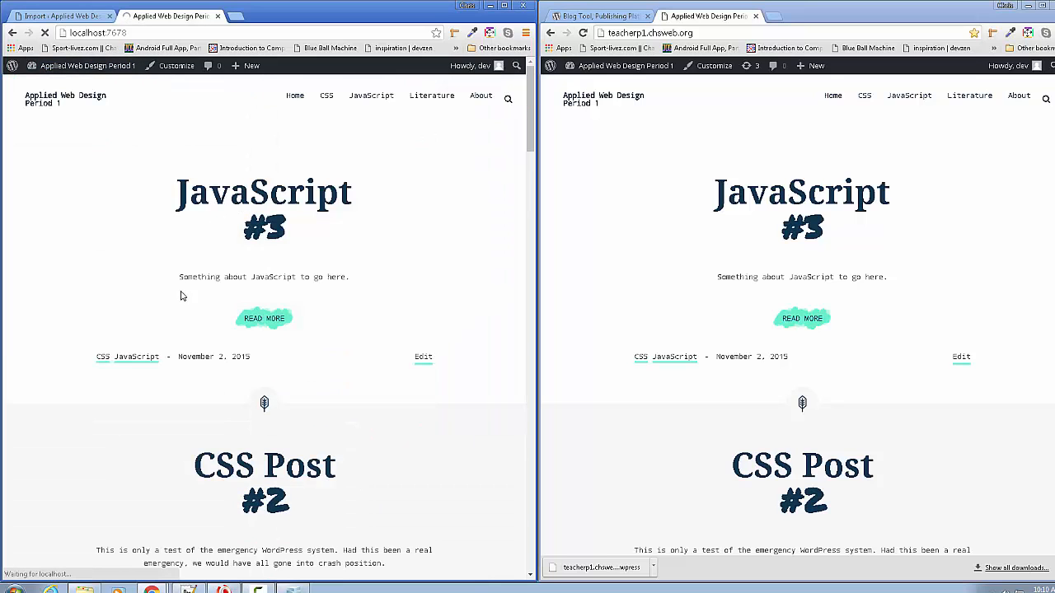
pyautogui.scroll(-2, 440, 251)
pyautogui.scroll(2, 439, 253)
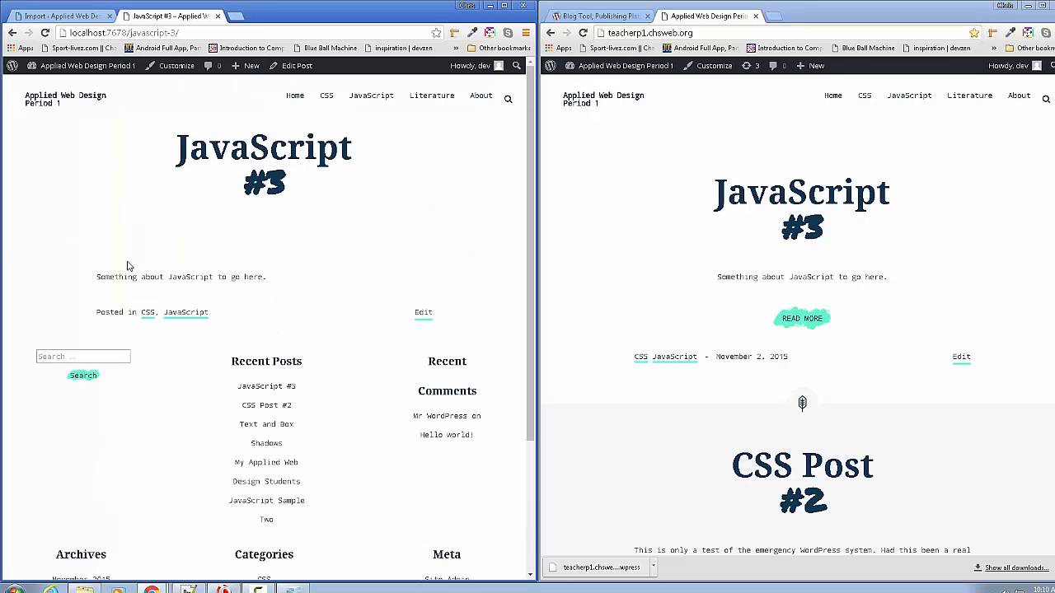
pyautogui.scroll(-3, 153, 263)
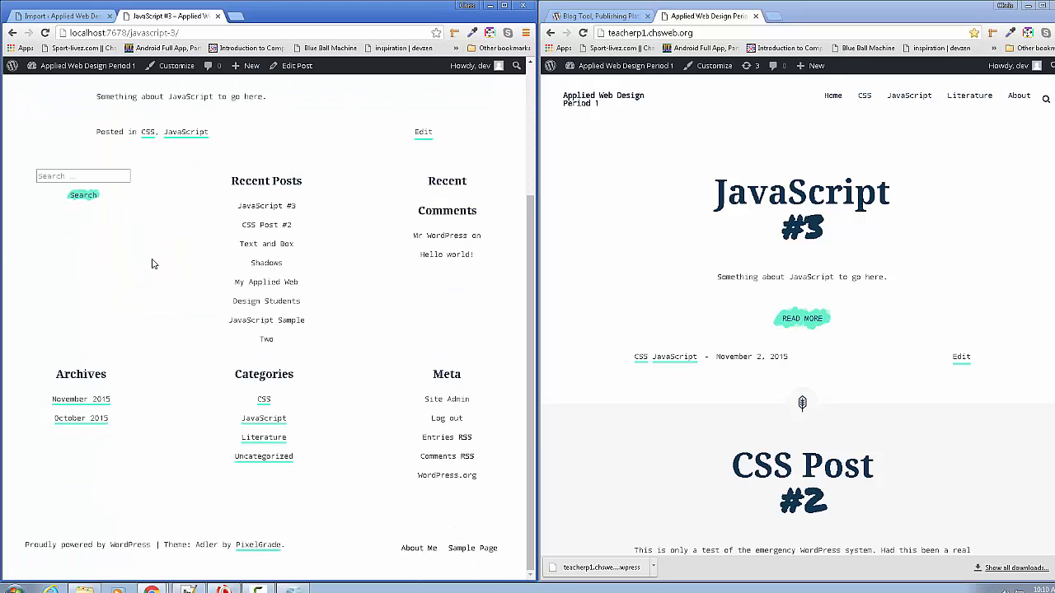
pyautogui.click(266, 228)
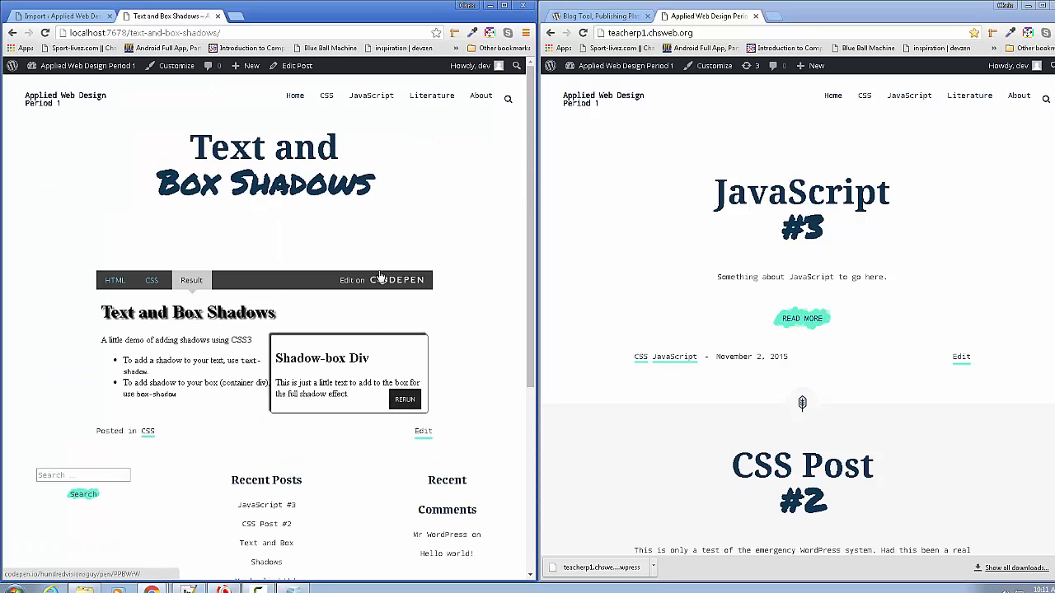
pyautogui.scroll(-4, 375, 288)
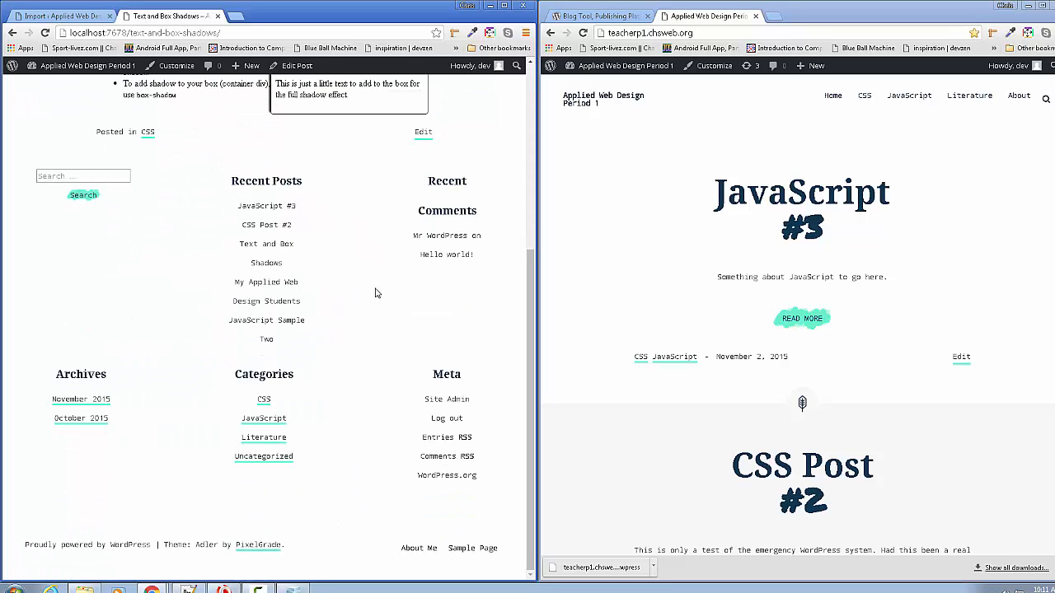
pyautogui.scroll(4, 375, 288)
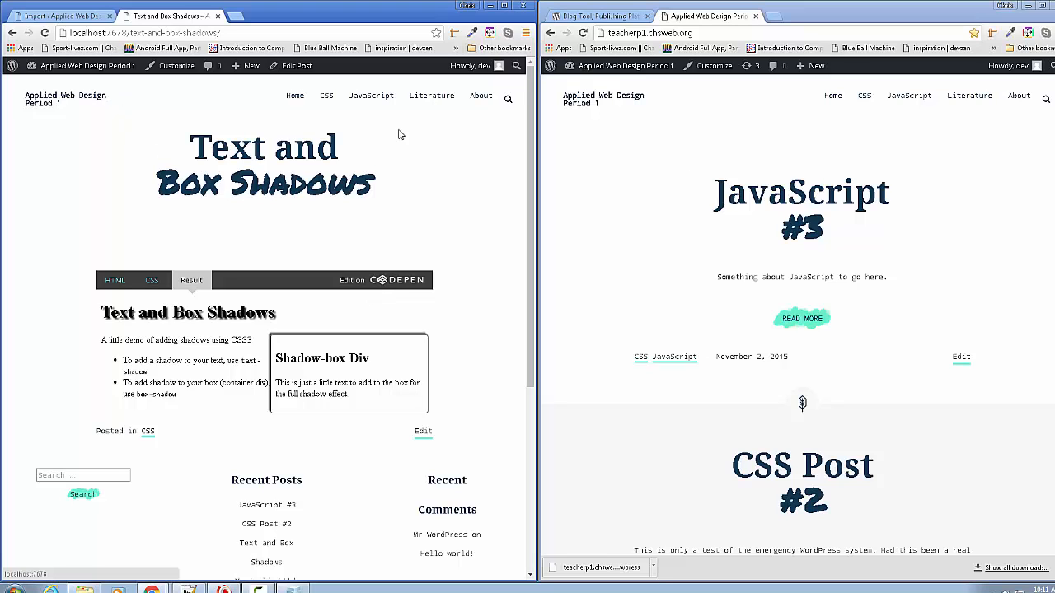